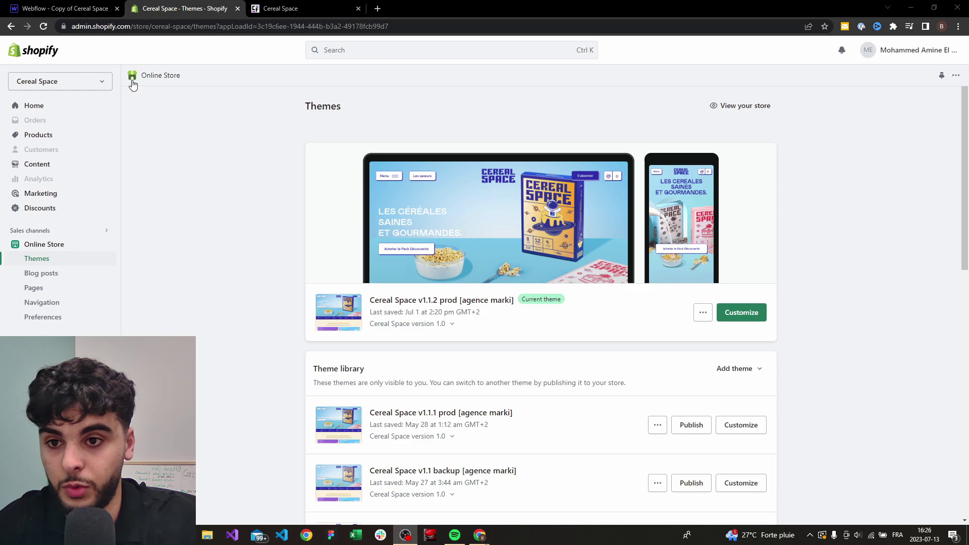
# - Switch to Webflow and review the Cereal Space home page down to the discovery pack order section, comparing it with the published site
pyautogui.click(84, 10)
pyautogui.scroll(3, 413, 221)
pyautogui.scroll(20, 412, 221)
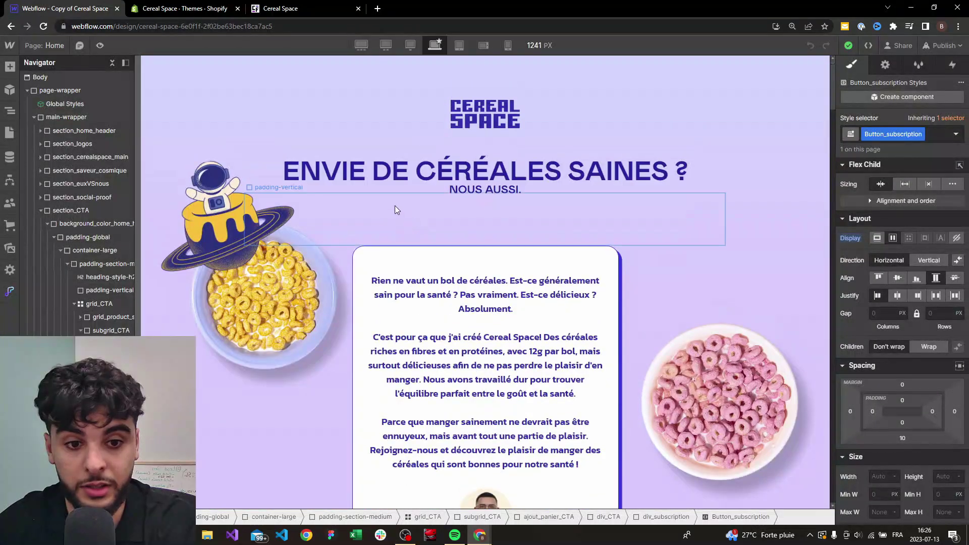
pyautogui.scroll(-4, 464, 212)
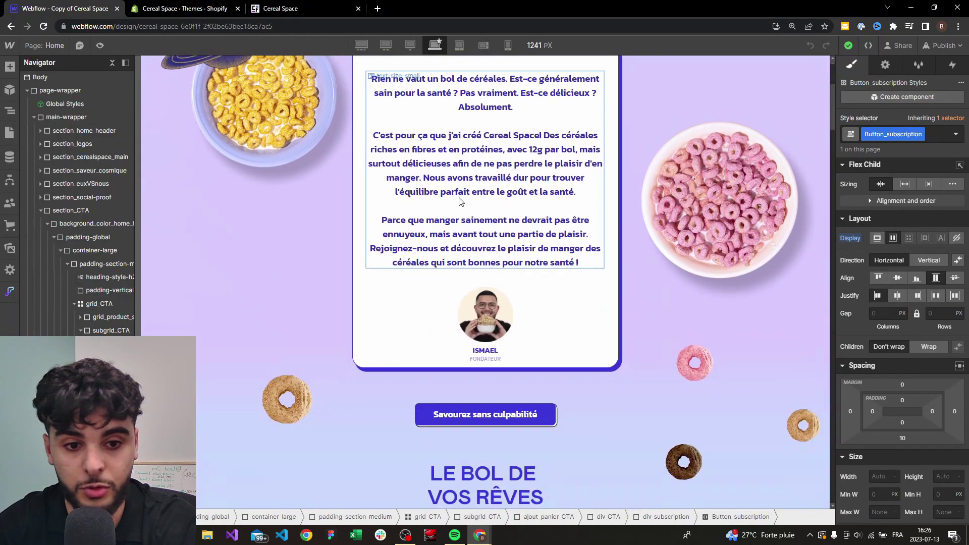
pyautogui.scroll(2, 463, 210)
pyautogui.scroll(-10, 484, 198)
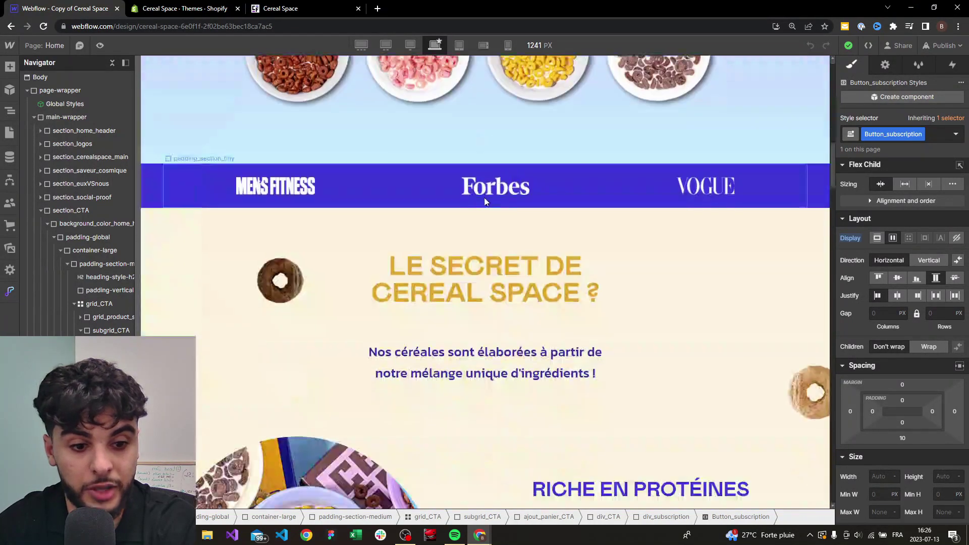
pyautogui.scroll(-15, 489, 204)
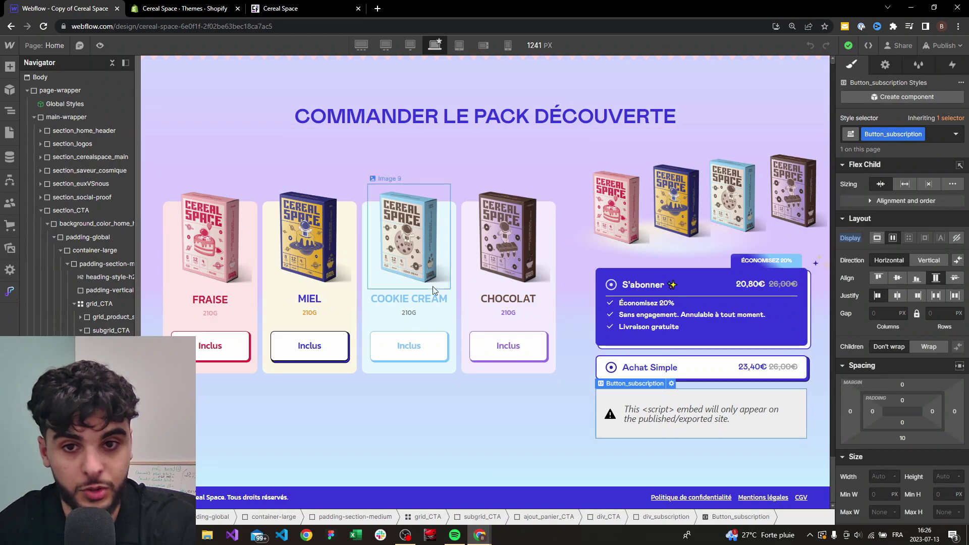
pyautogui.moveTo(323, 12); pyautogui.dragTo(201, 13)
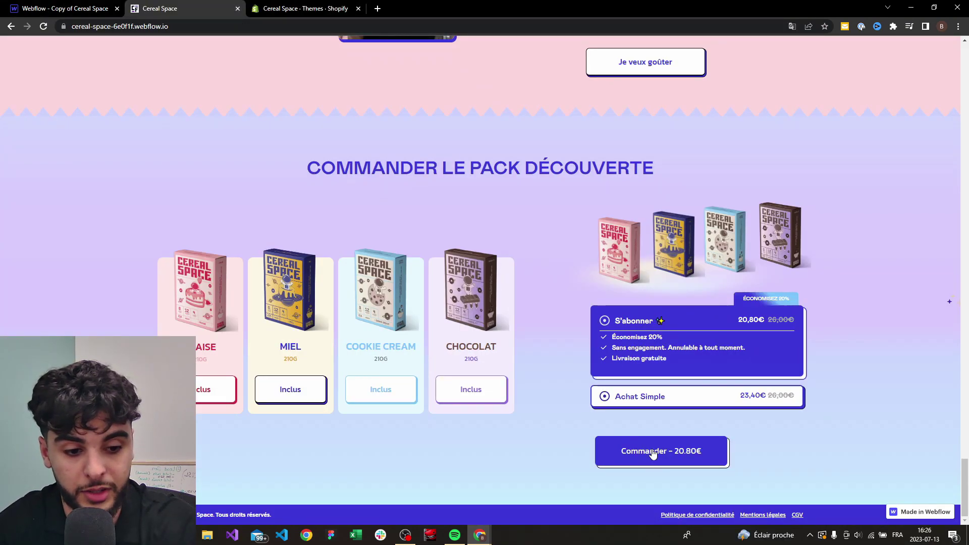
pyautogui.click(70, 8)
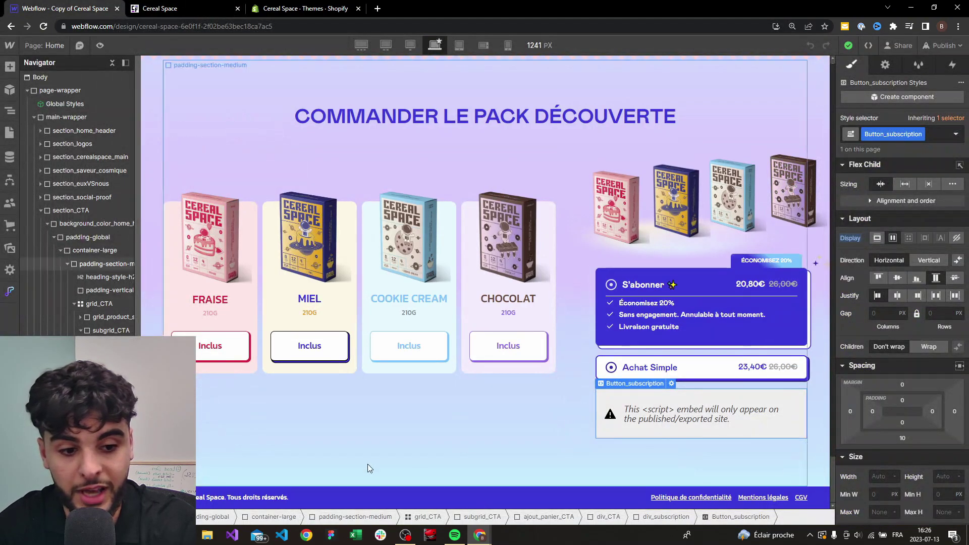
# - Add an empty HTML Embed element inside div_subscription and remove it again
pyautogui.click(701, 441)
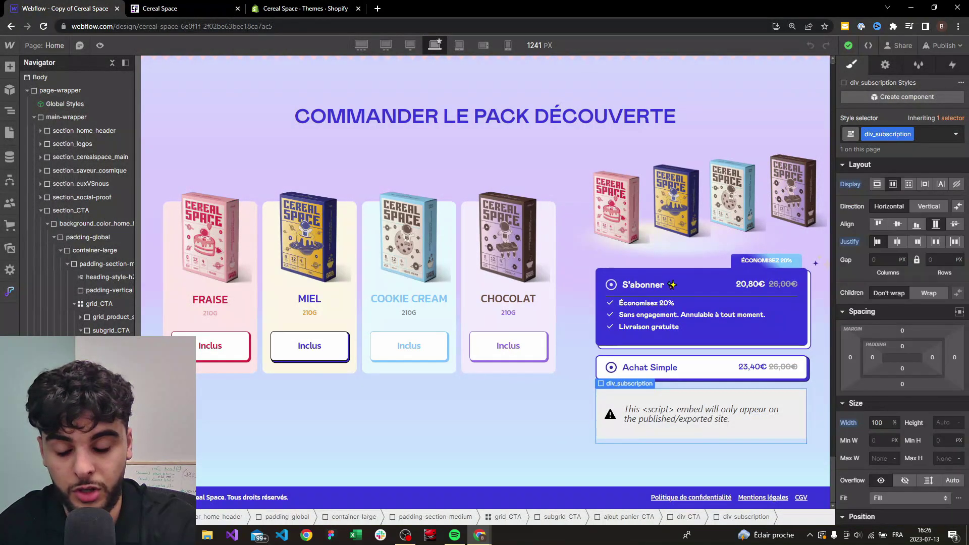
pyautogui.hotkey('ctrl', 'e')
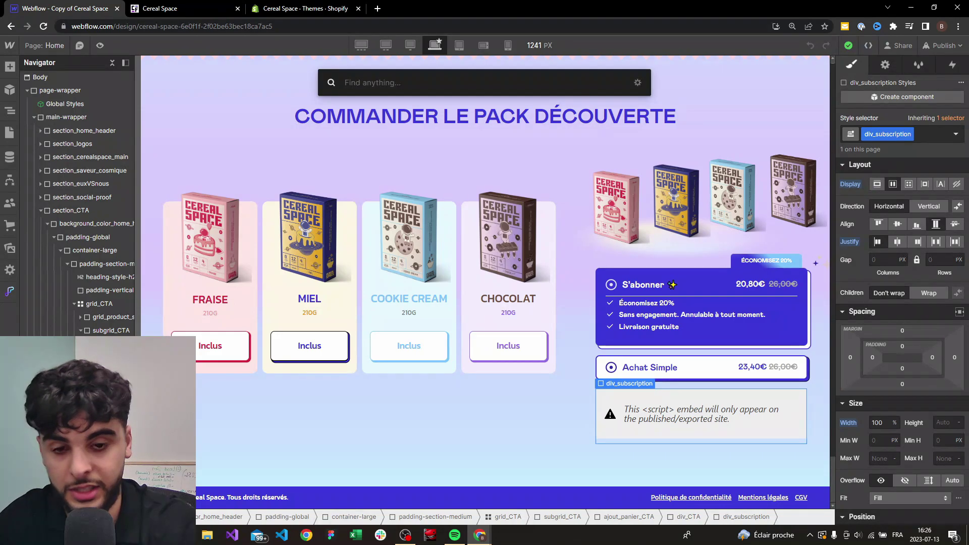
pyautogui.write('emb')
pyautogui.press('Return')
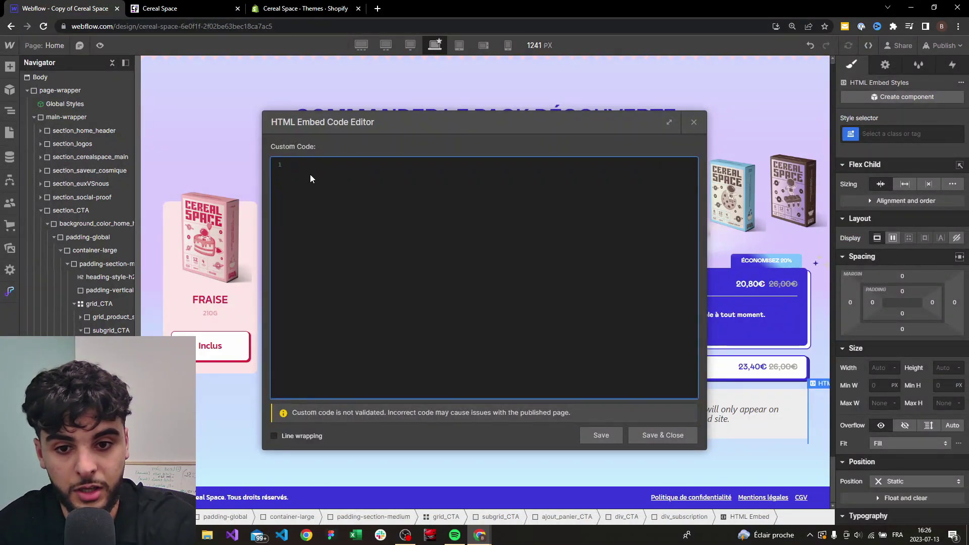
pyautogui.press('Escape')
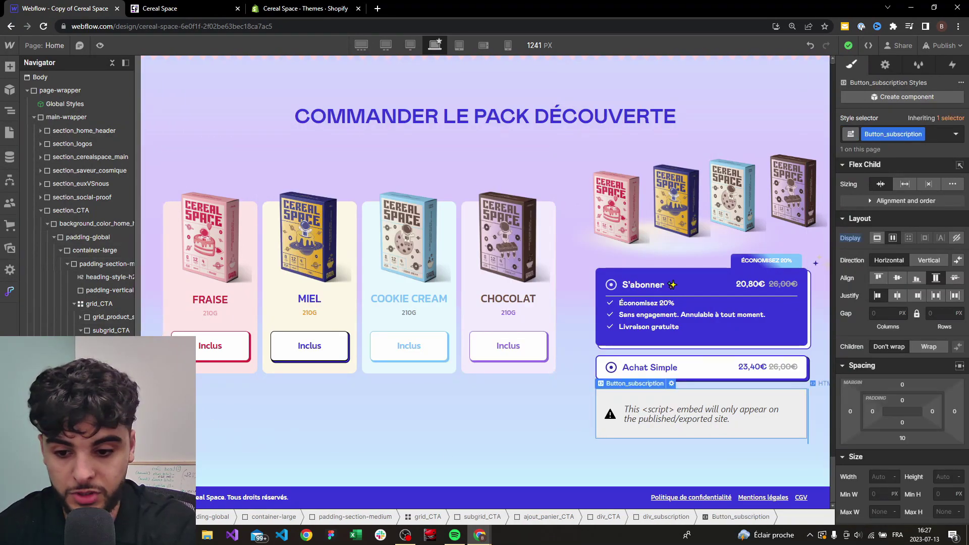
pyautogui.click(702, 414)
pyautogui.press('Delete')
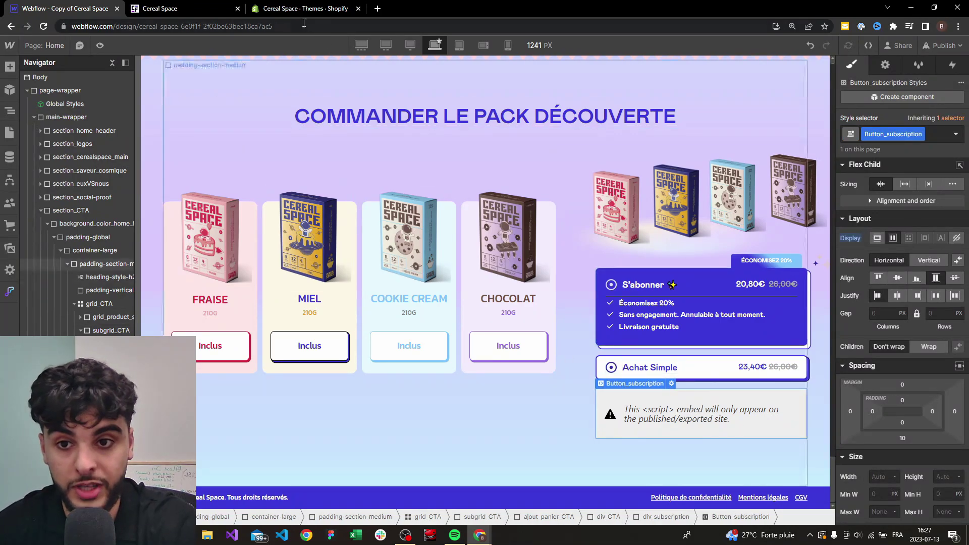
# - On the published site, switch the pack's purchase option between Achat Simple and S'abonner, finishing on S'abonner
pyautogui.hotkey('ctrl', 'Tab')
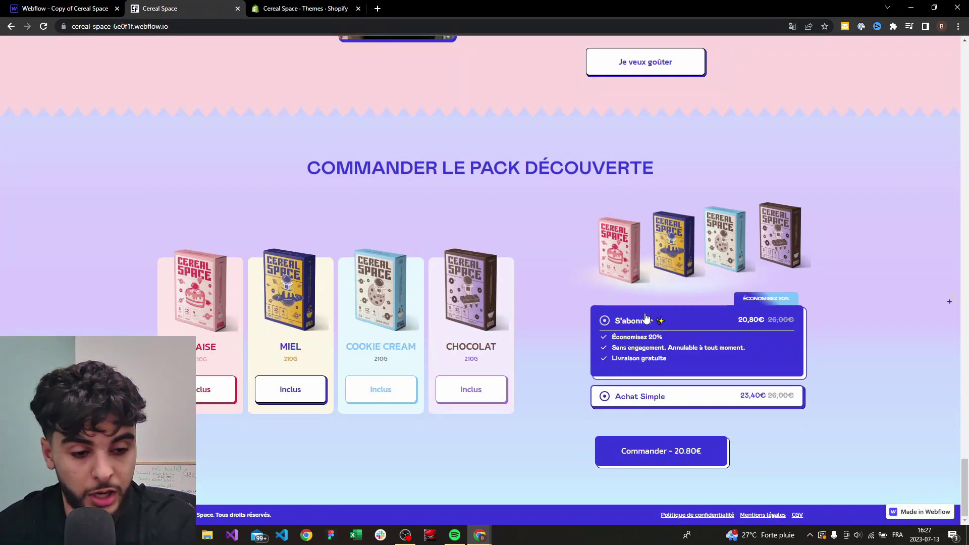
pyautogui.click(652, 396)
pyautogui.click(651, 356)
pyautogui.click(640, 401)
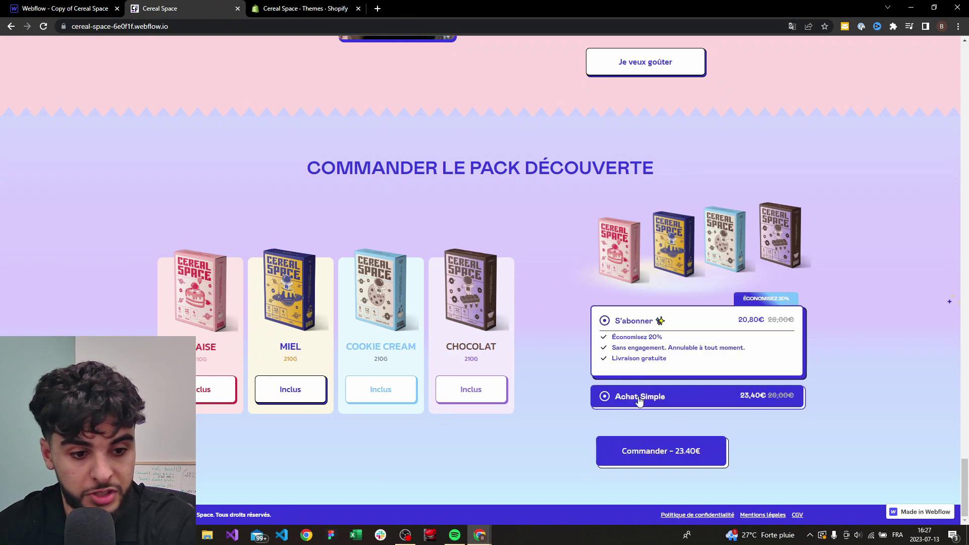
pyautogui.click(638, 353)
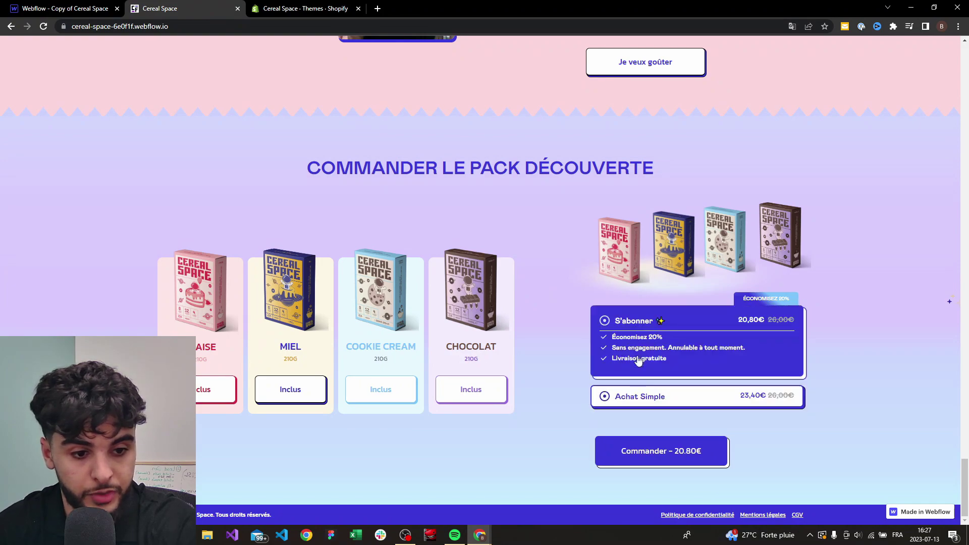
# - Order the S'abonner pack, inspect the product name and price in the maximized checkout window, and close it
pyautogui.click(664, 454)
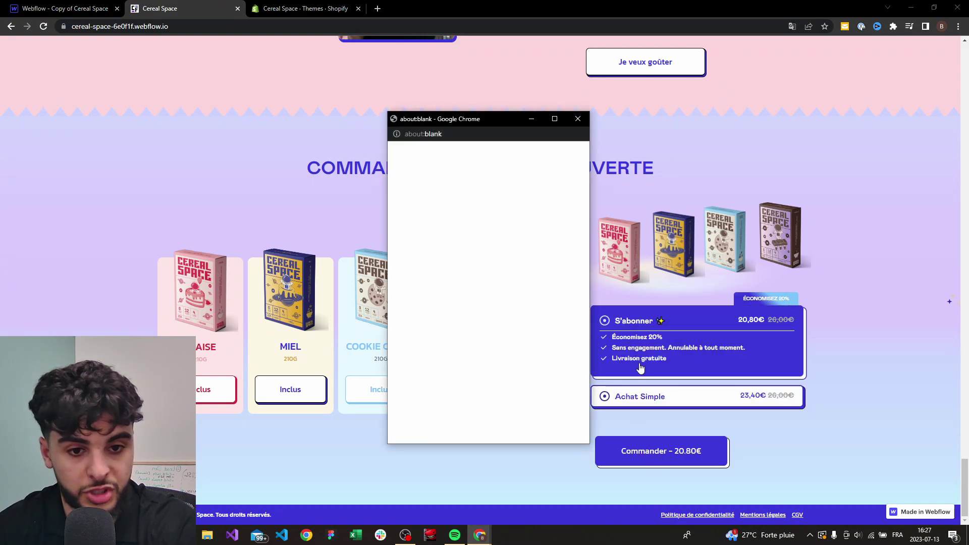
pyautogui.click(555, 121)
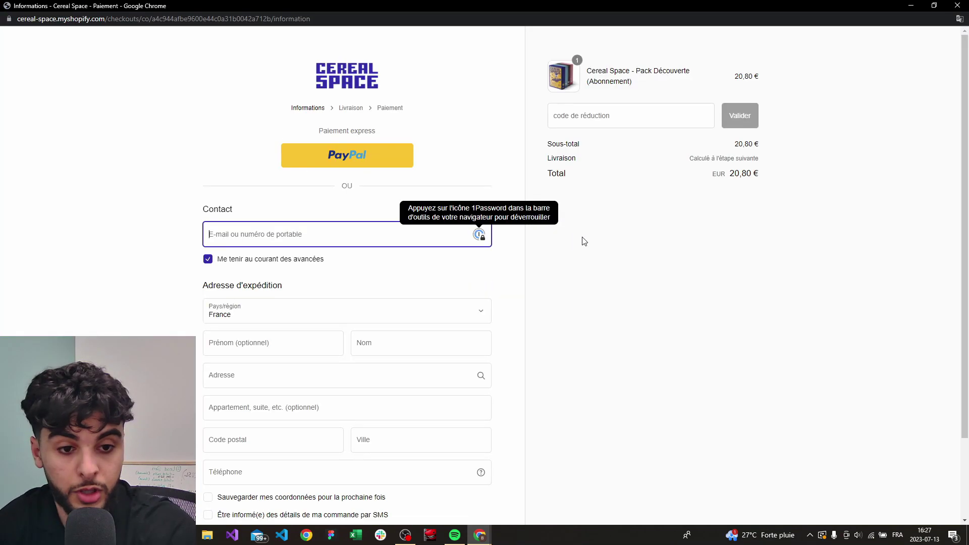
pyautogui.click(584, 241)
pyautogui.moveTo(777, 79); pyautogui.dragTo(741, 77)
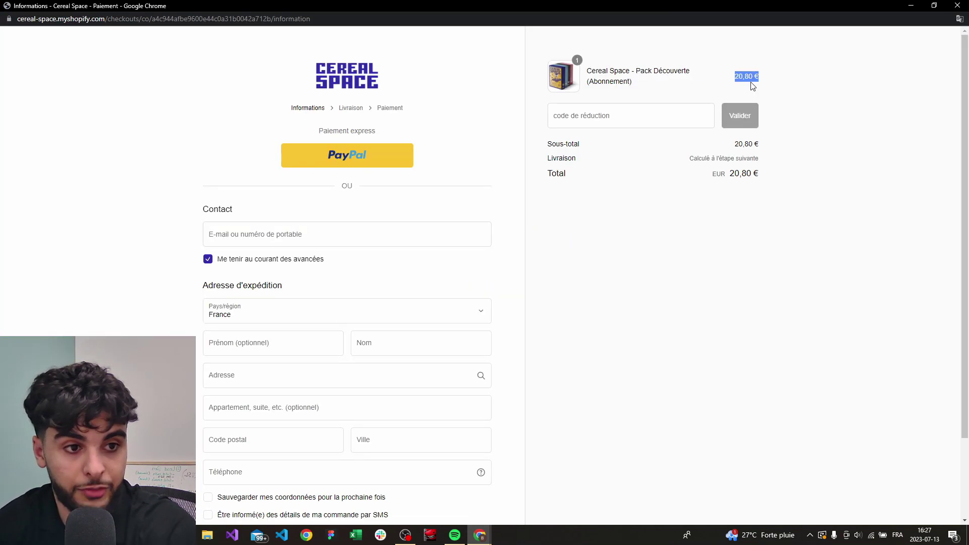
pyautogui.click(754, 86)
pyautogui.tripleClick(751, 76)
pyautogui.moveTo(681, 72); pyautogui.dragTo(612, 72)
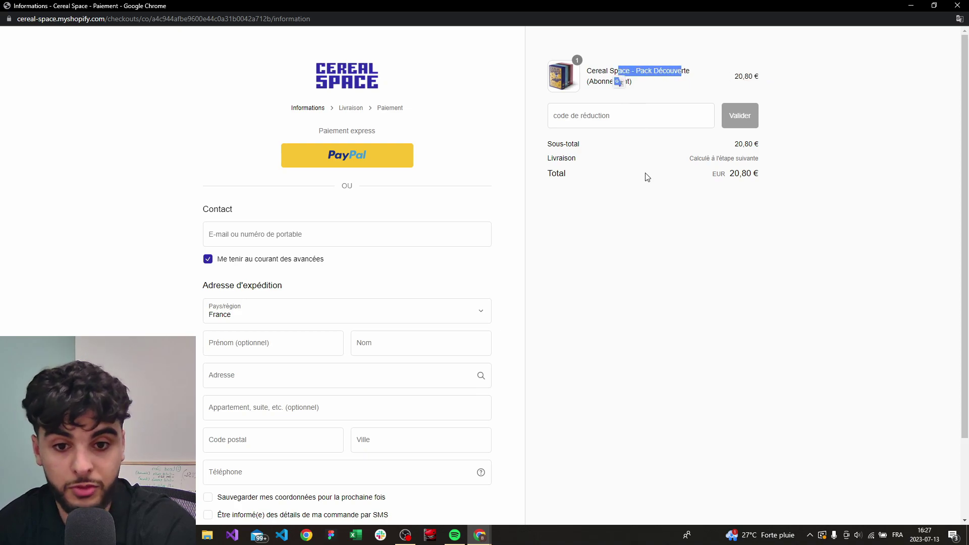
pyautogui.click(645, 177)
pyautogui.scroll(-2, 346, 266)
pyautogui.scroll(2, 398, 317)
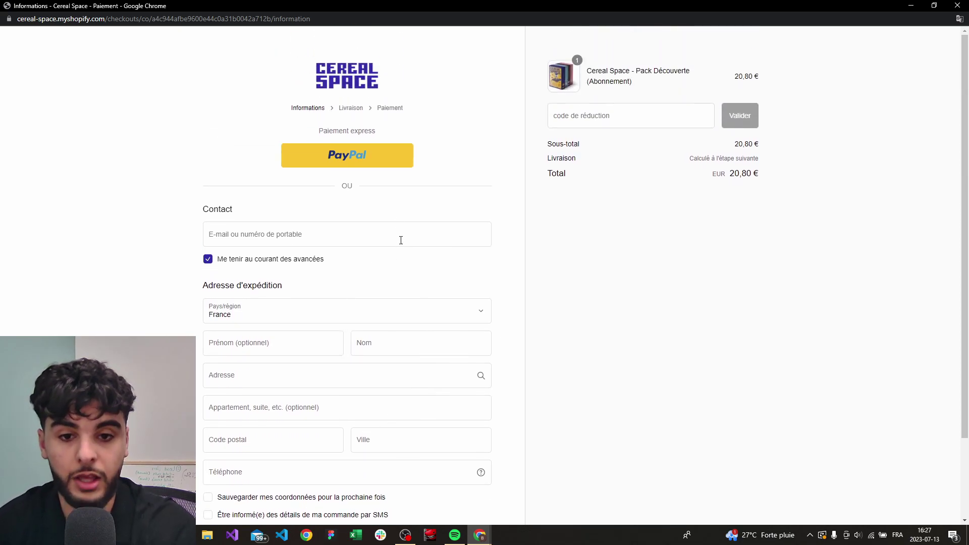
pyautogui.hotkey('ctrl', 'w')
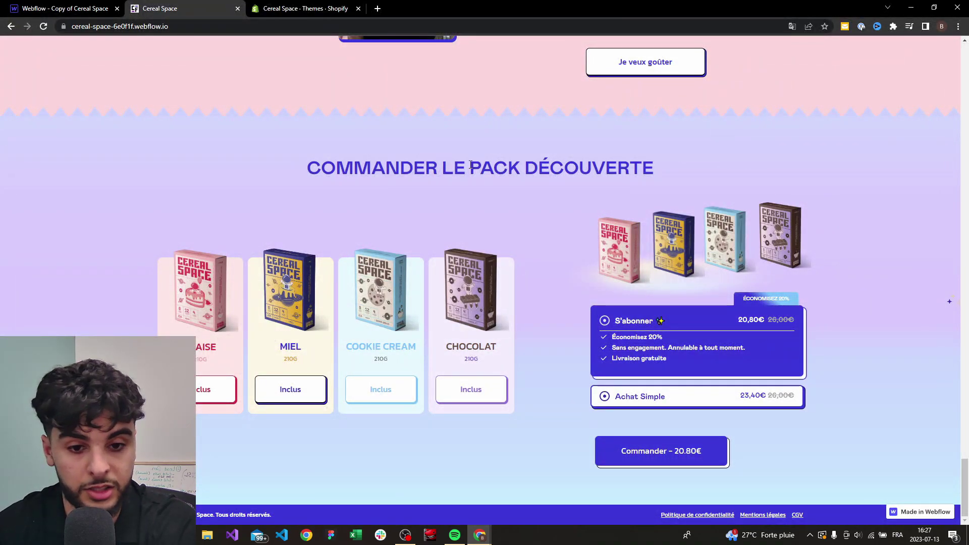
pyautogui.rightClick(477, 161)
pyautogui.click(438, 157)
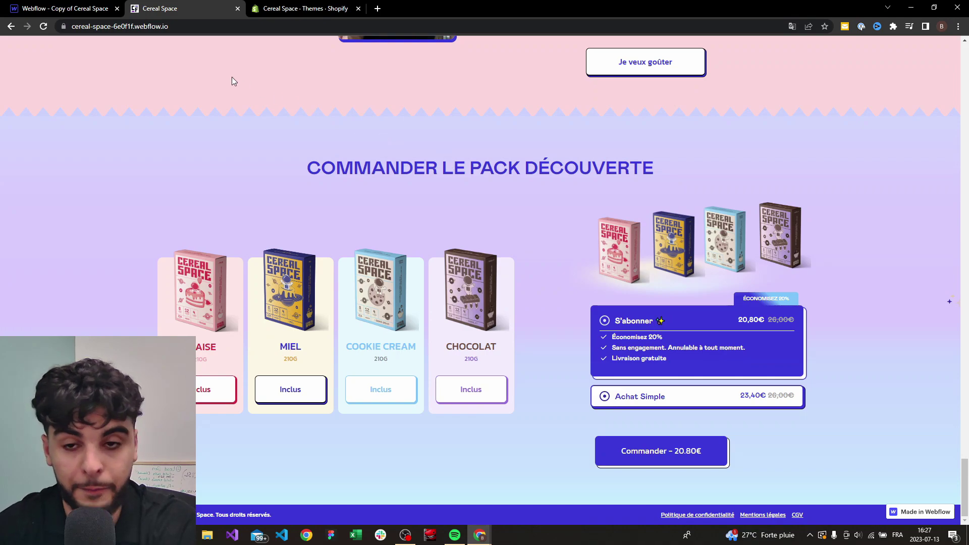
# - From the Shopify admin, search the Shopify App Store for "buy" and open the installed Buy Button channel app
pyautogui.click(295, 9)
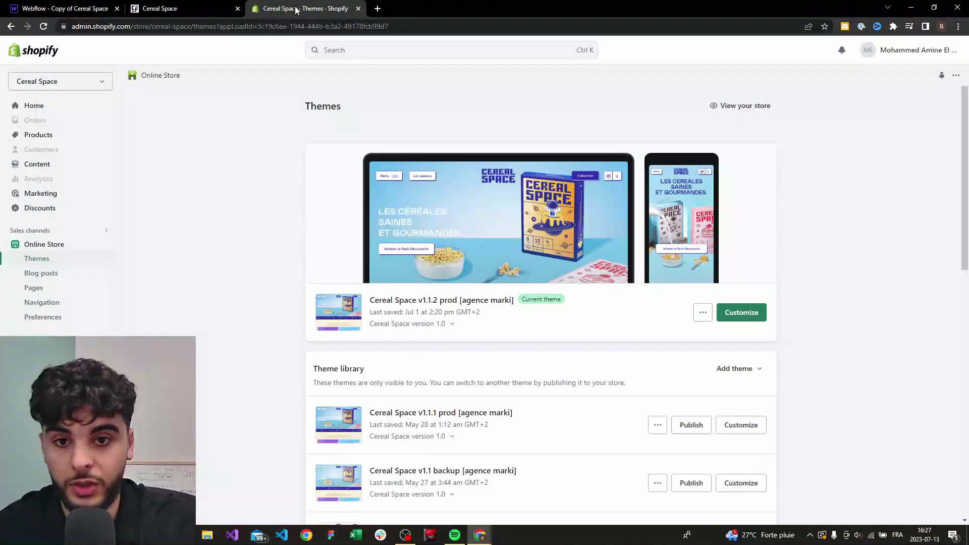
pyautogui.click(98, 331)
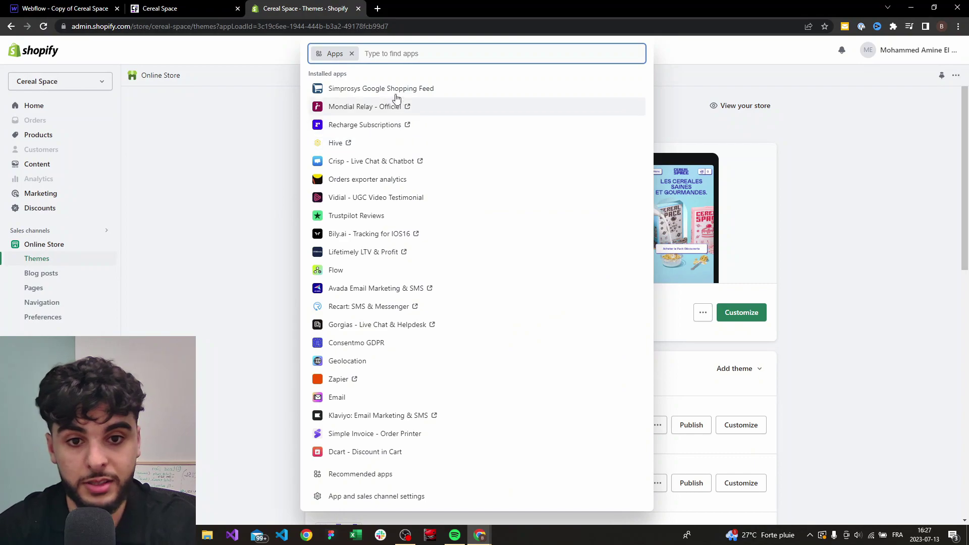
pyautogui.write('buy')
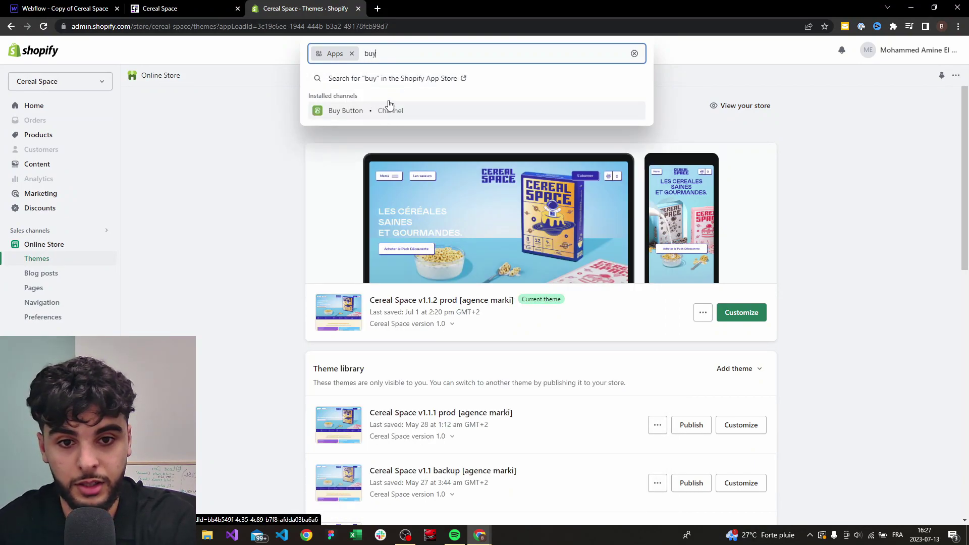
pyautogui.click(404, 78)
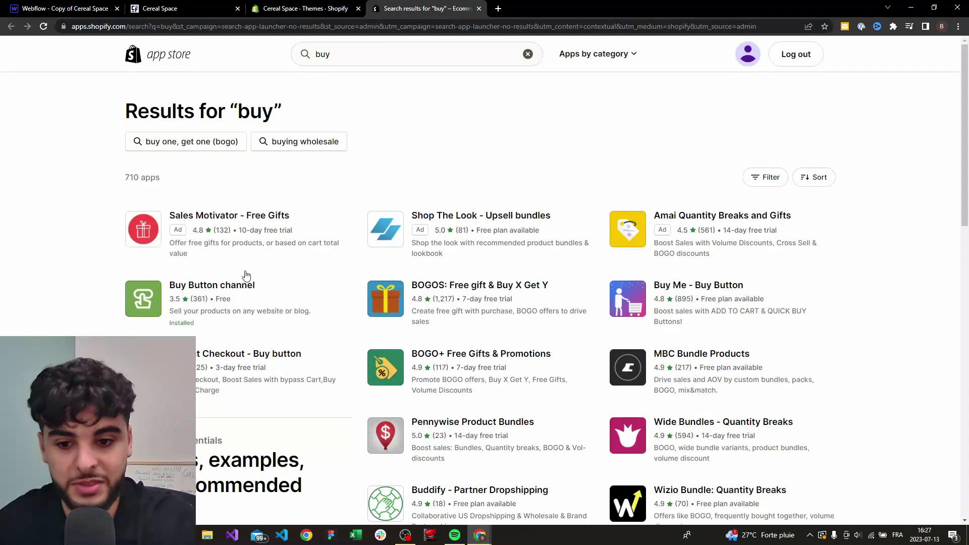
pyautogui.click(220, 301)
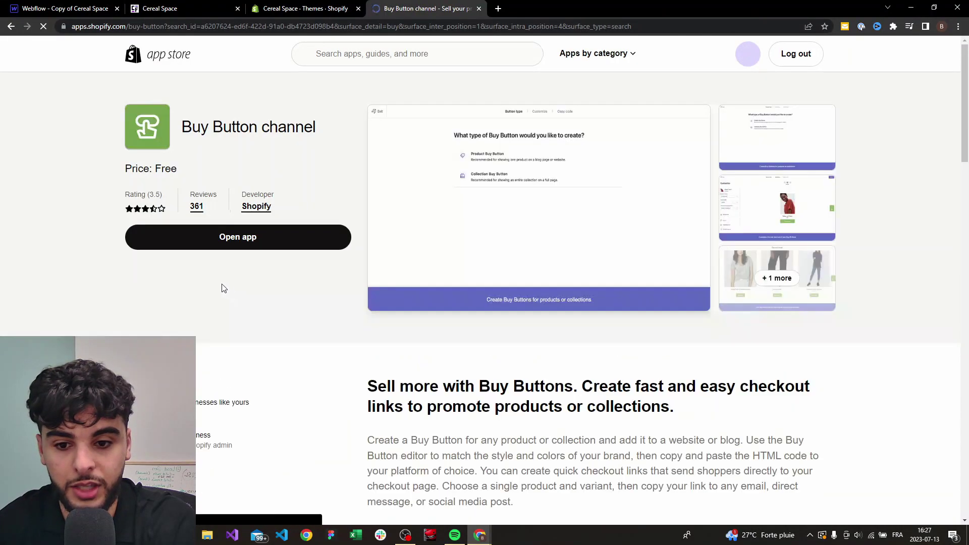
pyautogui.click(250, 242)
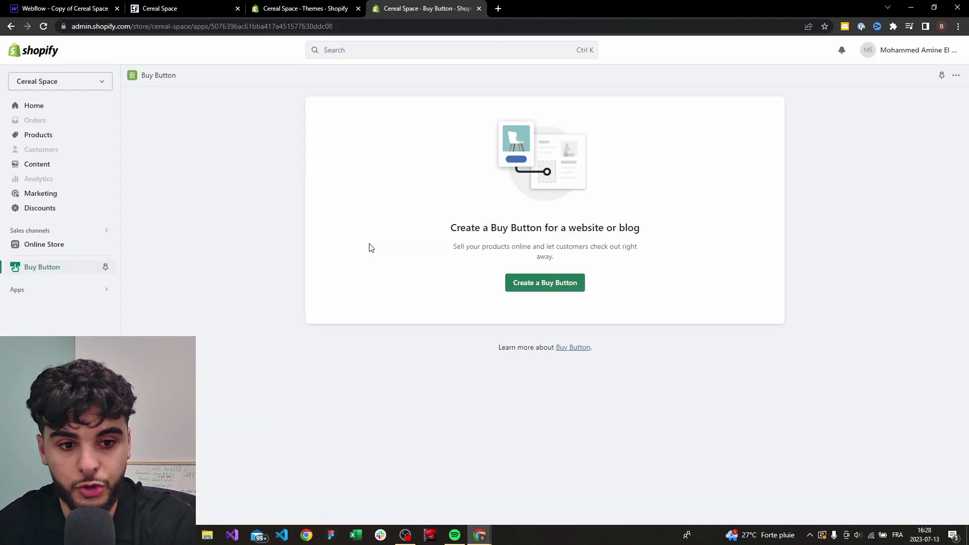
# - Start a new Product Buy Button using the Cereal Space product
pyautogui.click(544, 283)
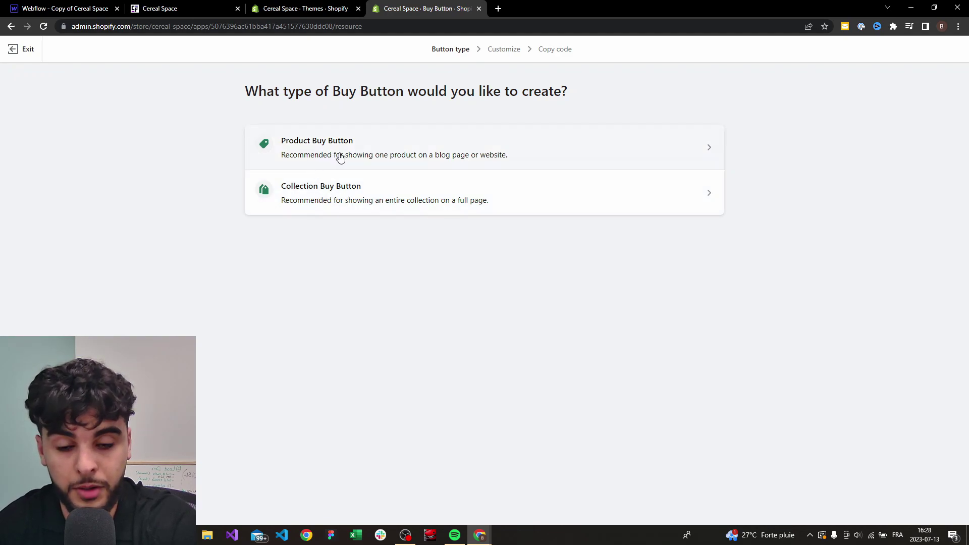
pyautogui.click(309, 143)
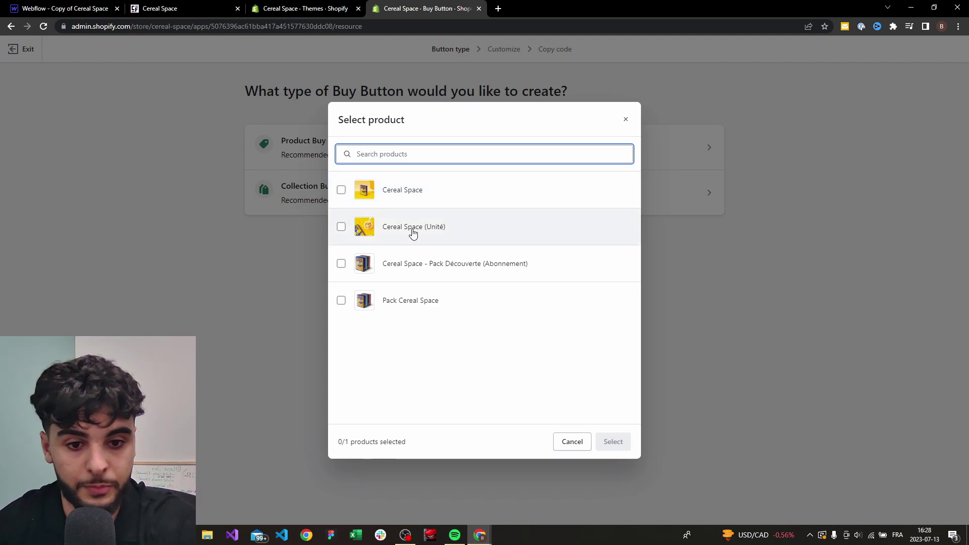
pyautogui.click(407, 196)
pyautogui.click(606, 441)
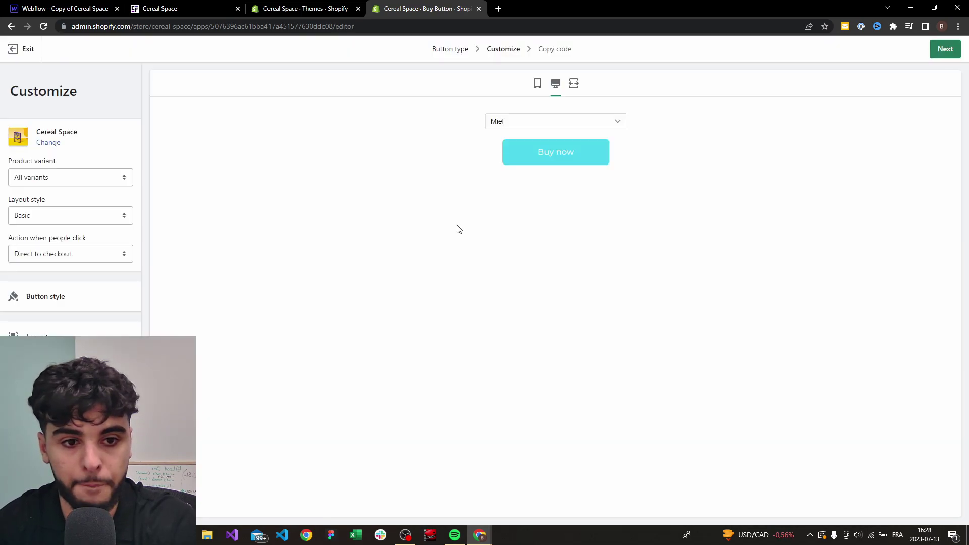
# - Try the Miel and Fraise product variants, restore All variants, and inspect the variant selector in the button preview
pyautogui.click(56, 178)
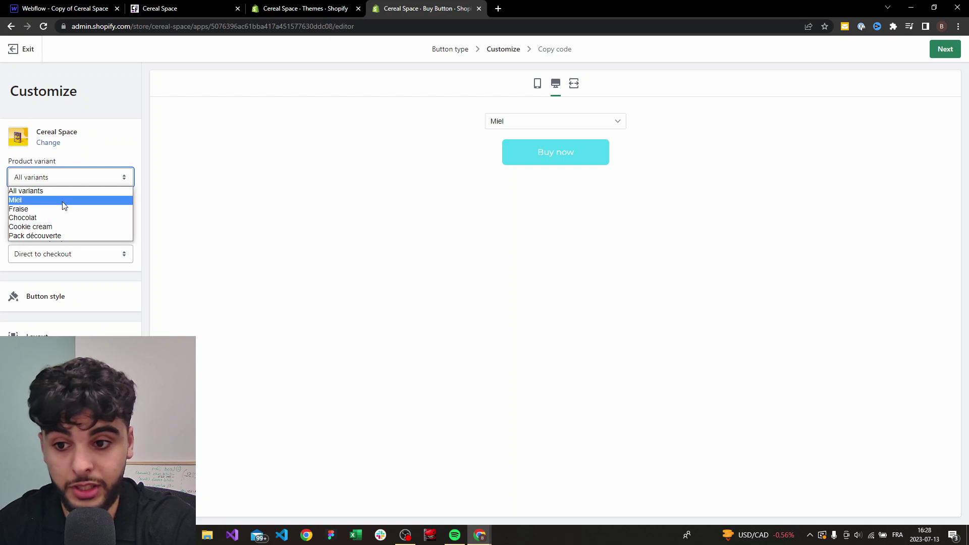
pyautogui.click(63, 200)
pyautogui.click(56, 177)
pyautogui.click(63, 208)
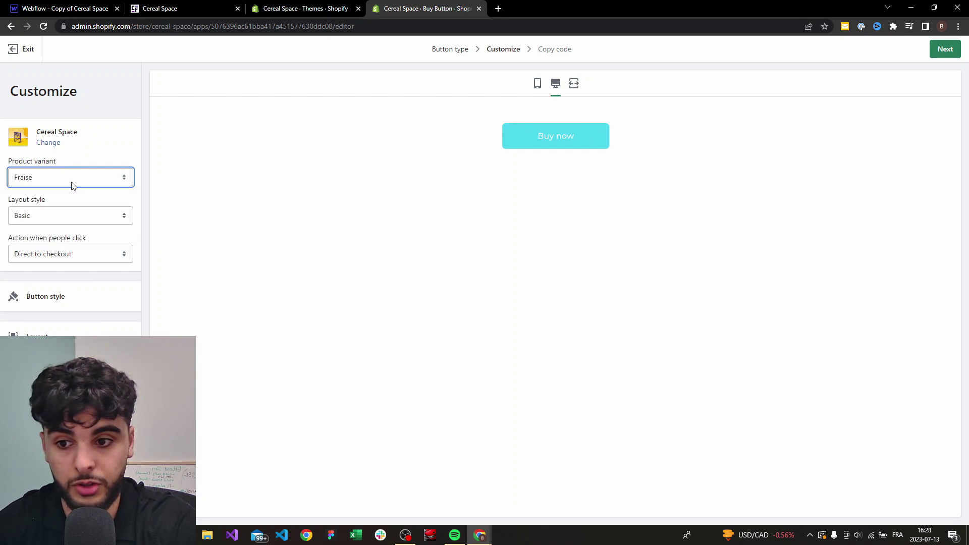
pyautogui.click(72, 182)
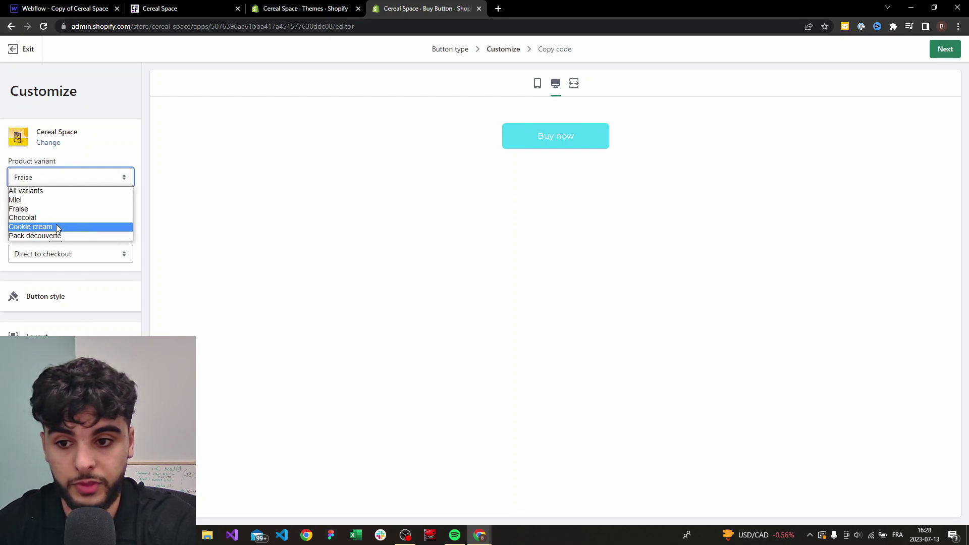
pyautogui.click(49, 194)
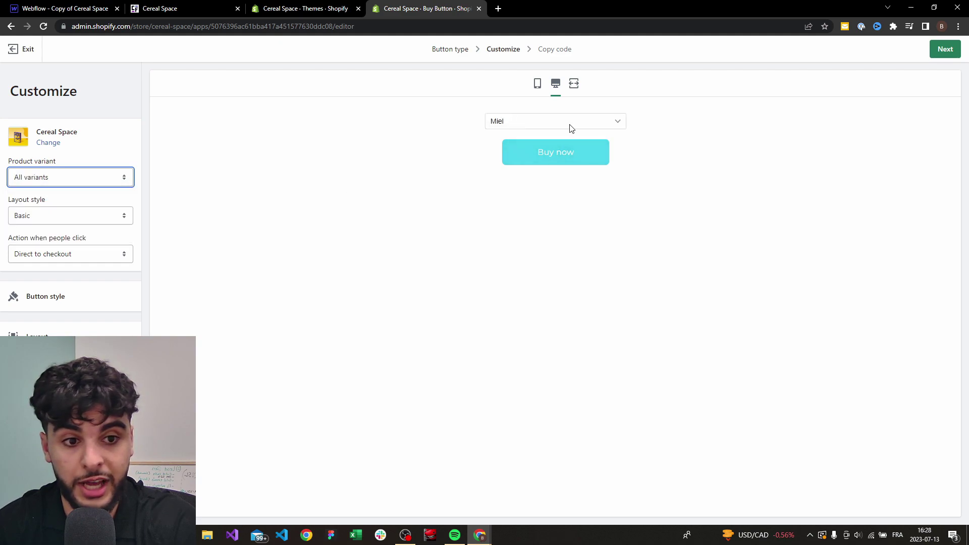
pyautogui.click(601, 123)
pyautogui.click(591, 123)
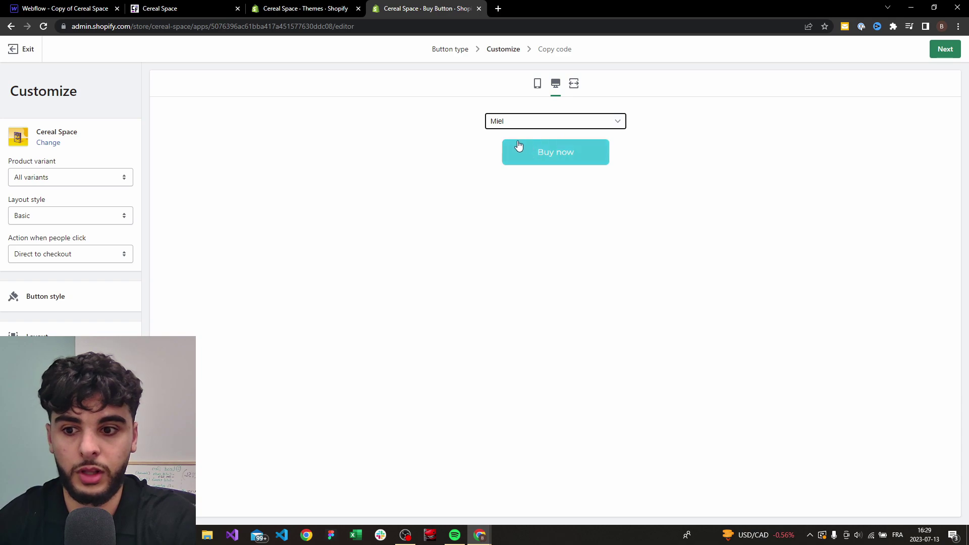
# - Select the Cookie cream product variant and compare the Basic and Classic layout styles in the button preview
pyautogui.click(95, 180)
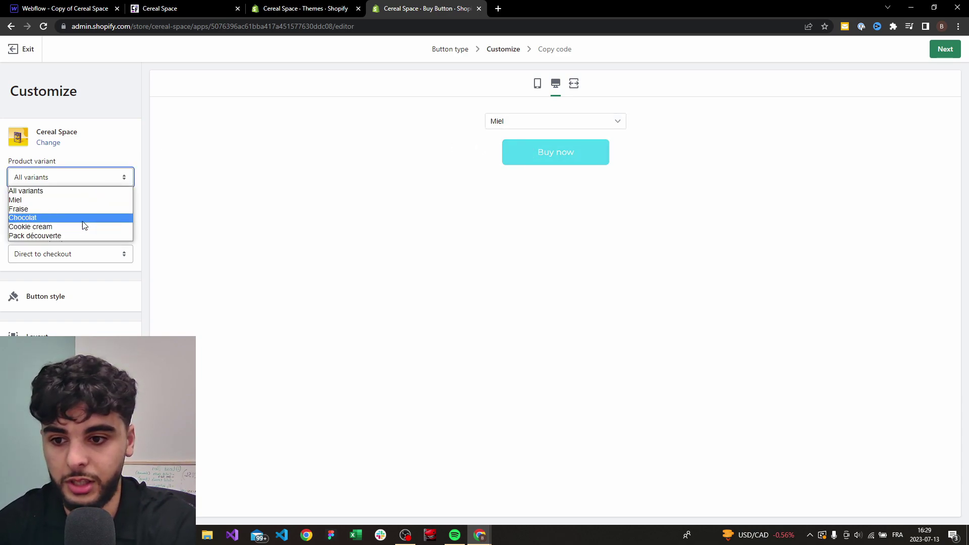
pyautogui.click(59, 227)
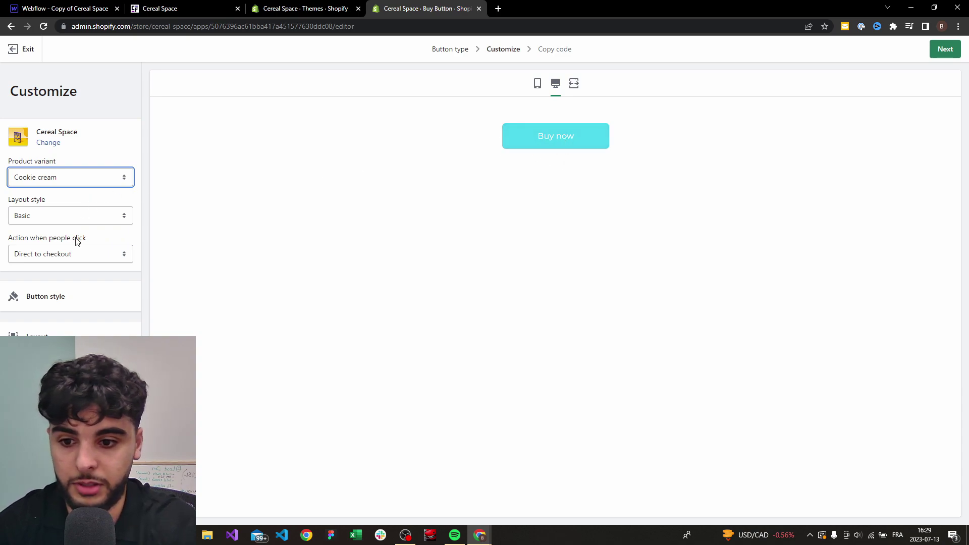
pyautogui.click(89, 217)
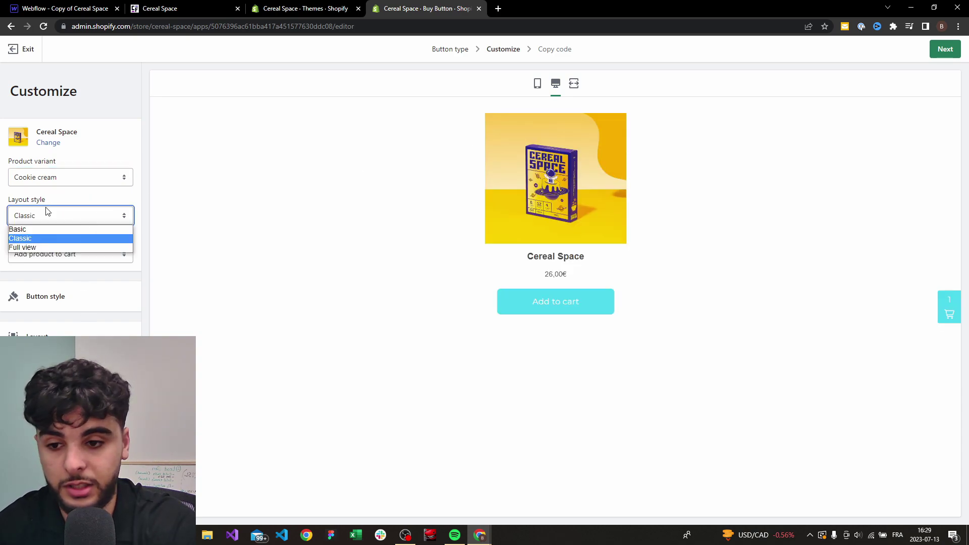
pyautogui.click(56, 228)
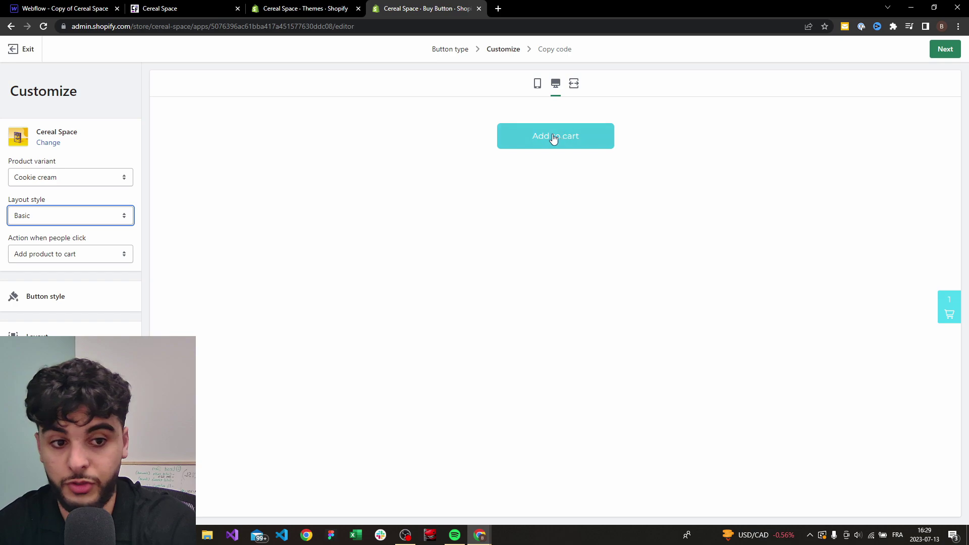
pyautogui.click(88, 215)
pyautogui.click(70, 238)
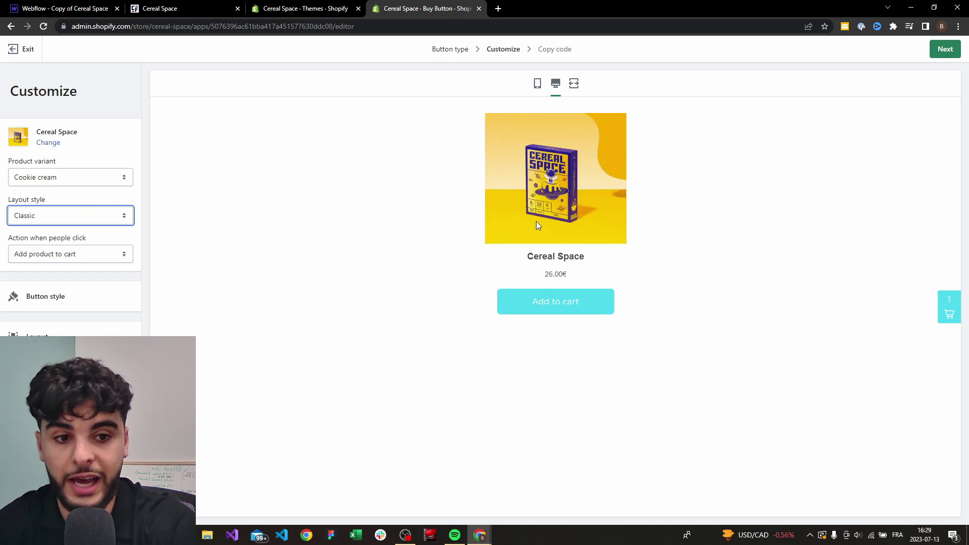
# - Preview the Full view layout style and browse through its product image carousel
pyautogui.press('Down')
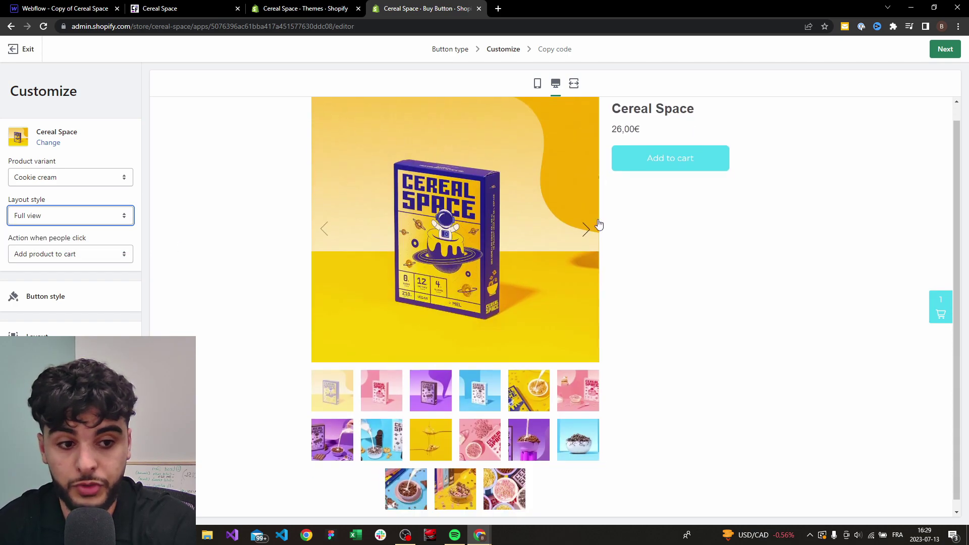
pyautogui.click(585, 247)
pyautogui.click(584, 223)
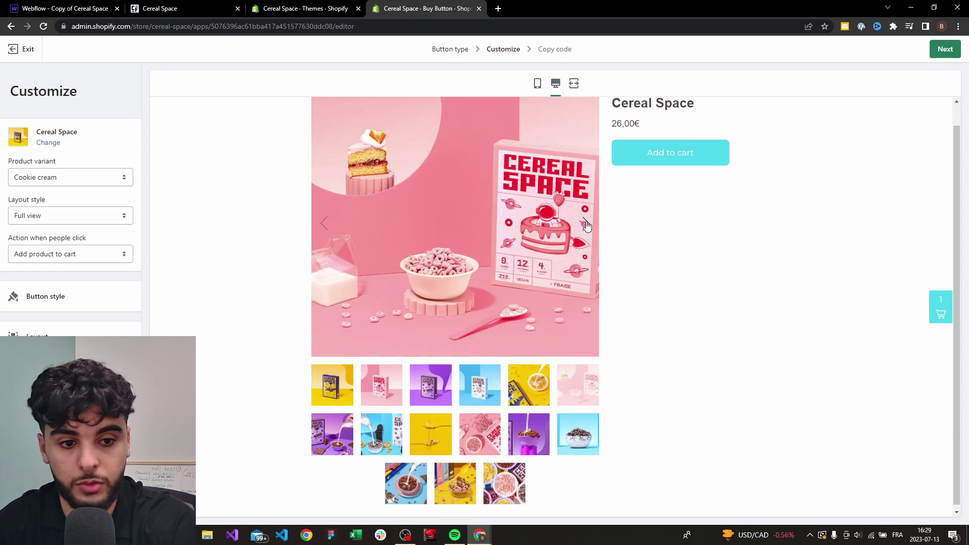
pyautogui.click(585, 247)
pyautogui.click(585, 248)
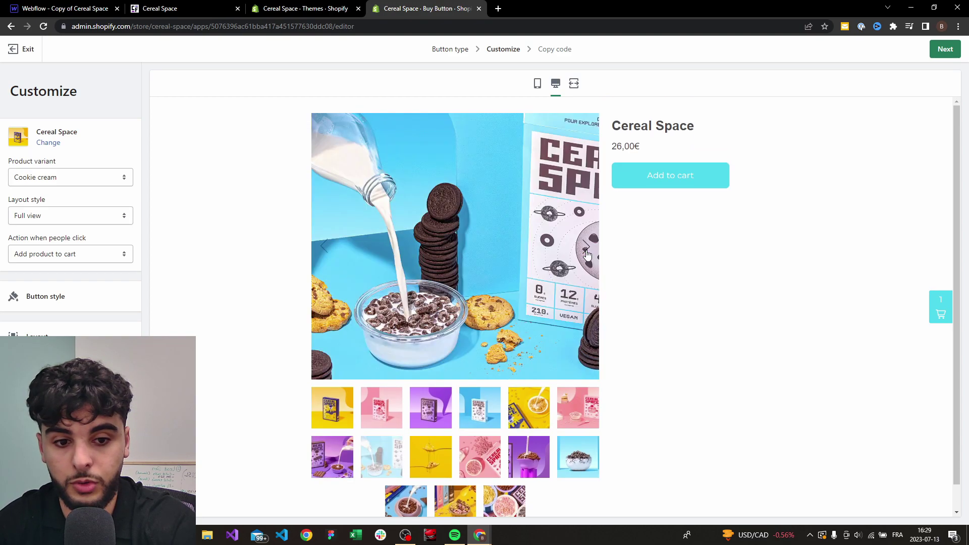
pyautogui.click(585, 247)
# - Restore the Basic layout style and set the action when people click to Direct to checkout
pyautogui.click(69, 218)
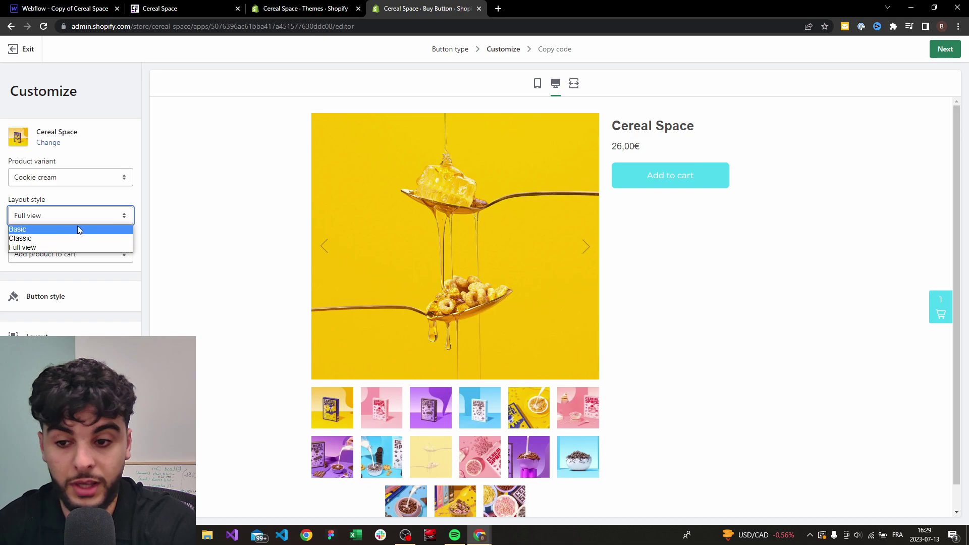
pyautogui.click(69, 229)
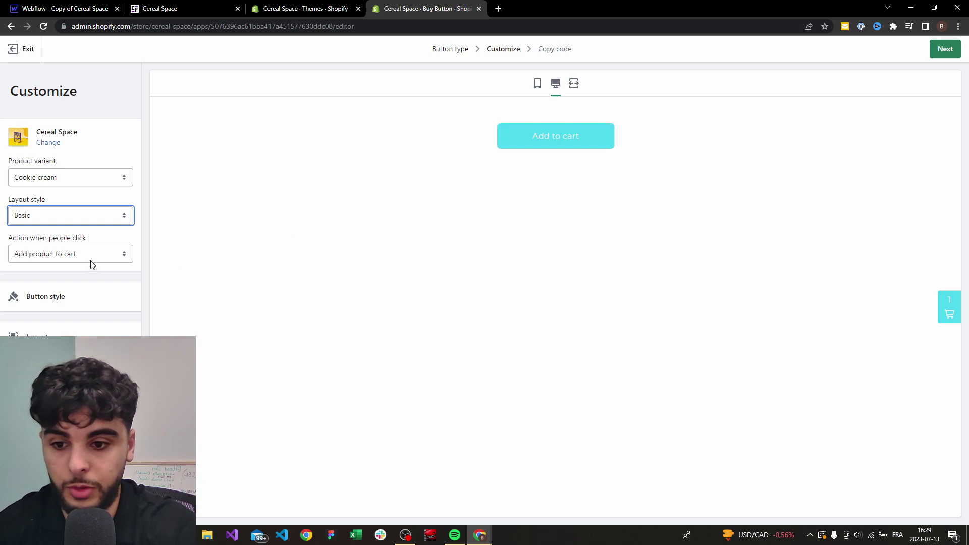
pyautogui.click(79, 252)
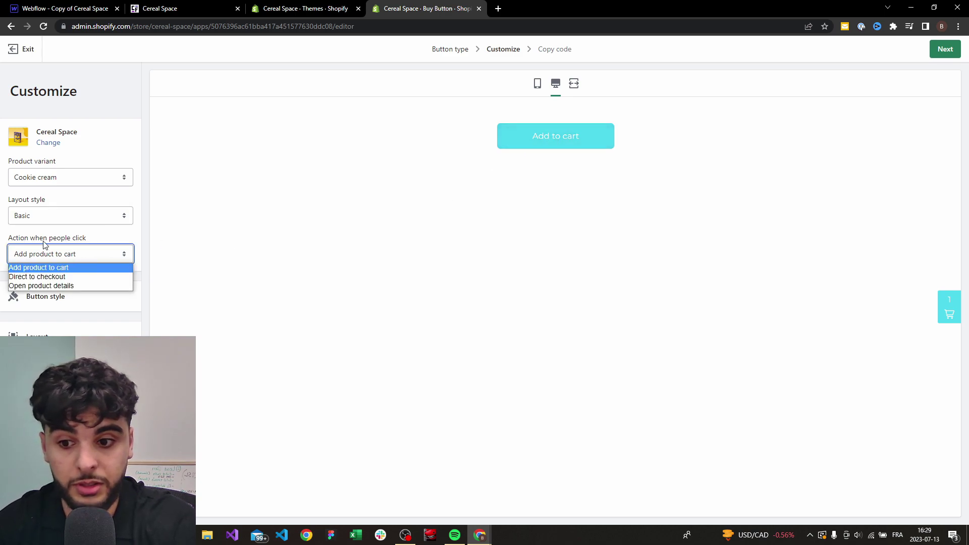
pyautogui.click(53, 276)
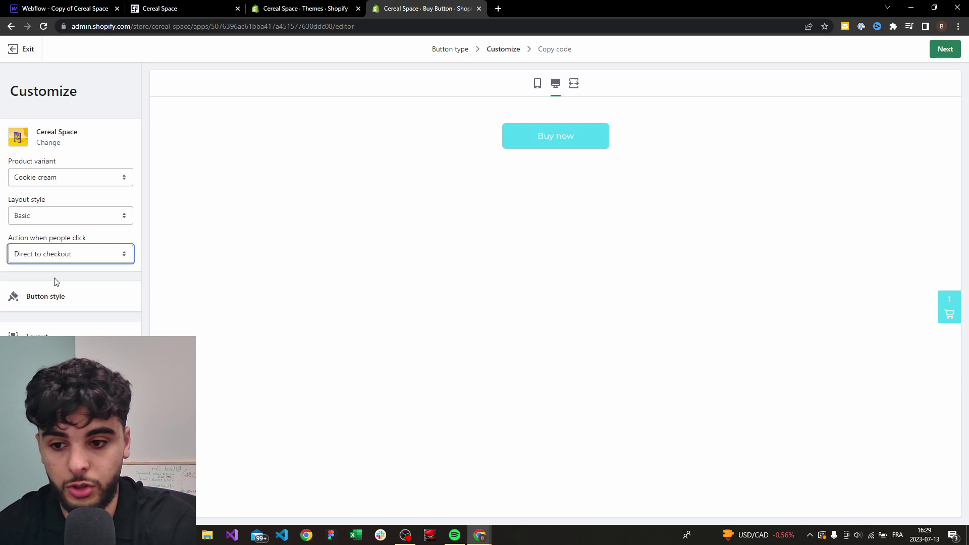
# - Open the Button style settings and set the button corners to 20 px and the button width to 76 px
pyautogui.click(75, 302)
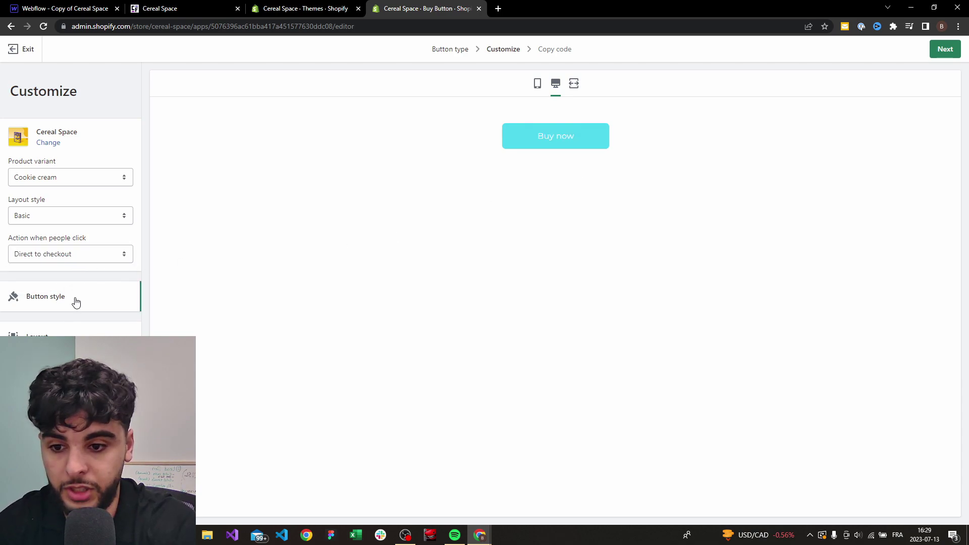
pyautogui.moveTo(25, 168); pyautogui.dragTo(80, 196)
# - On the published Cereal Space site, examine the style of the "Je veux goûter" button in the ingredients section
pyautogui.click(166, 9)
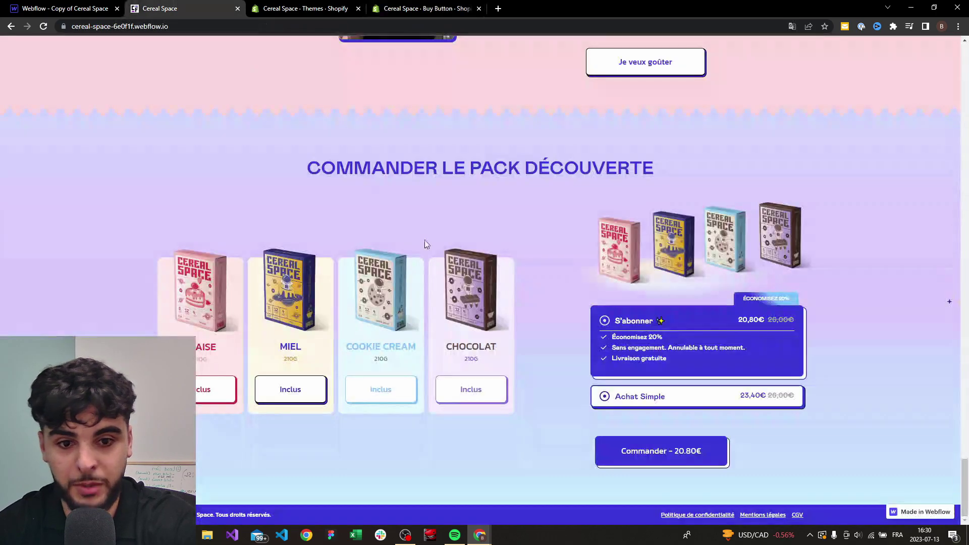
pyautogui.scroll(10, 500, 237)
pyautogui.scroll(-5, 507, 202)
pyautogui.scroll(2, 508, 183)
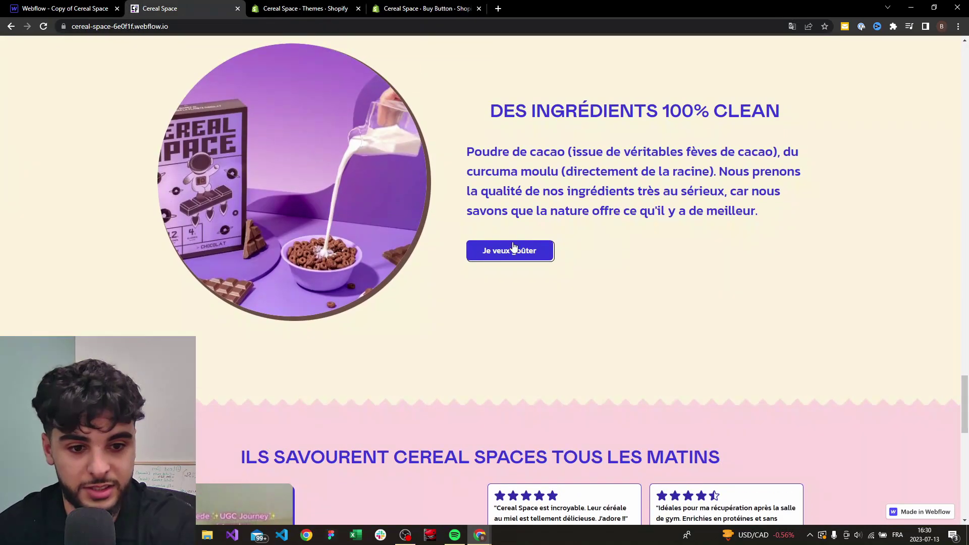
pyautogui.scroll(1, 548, 267)
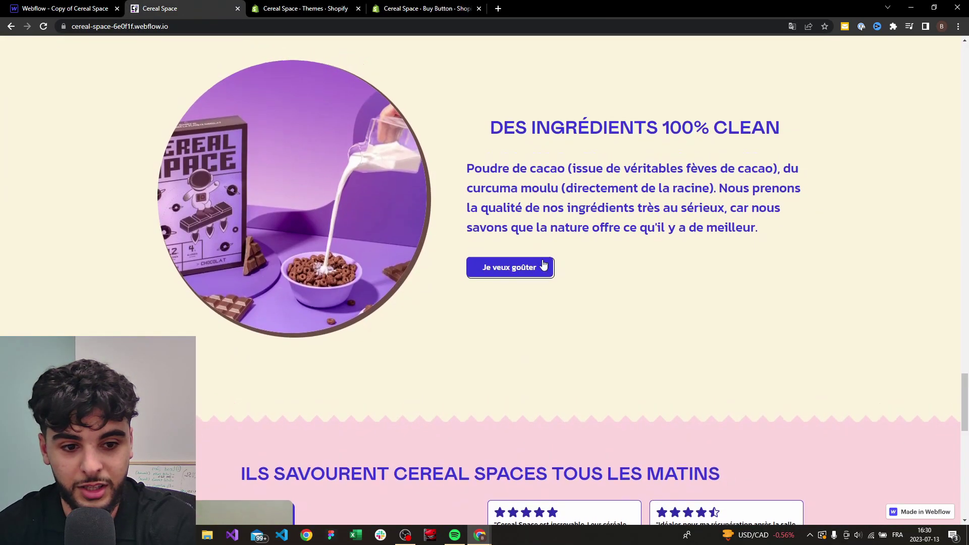
pyautogui.scroll(-1, 549, 283)
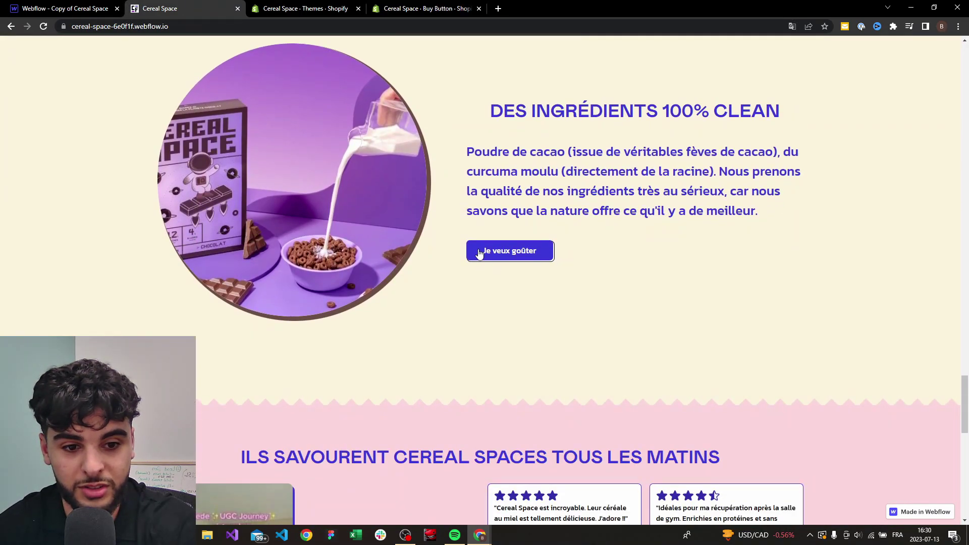
# - Back in the Buy Button editor, set the button width to 50 px and the button corners to 5 px
pyautogui.click(401, 9)
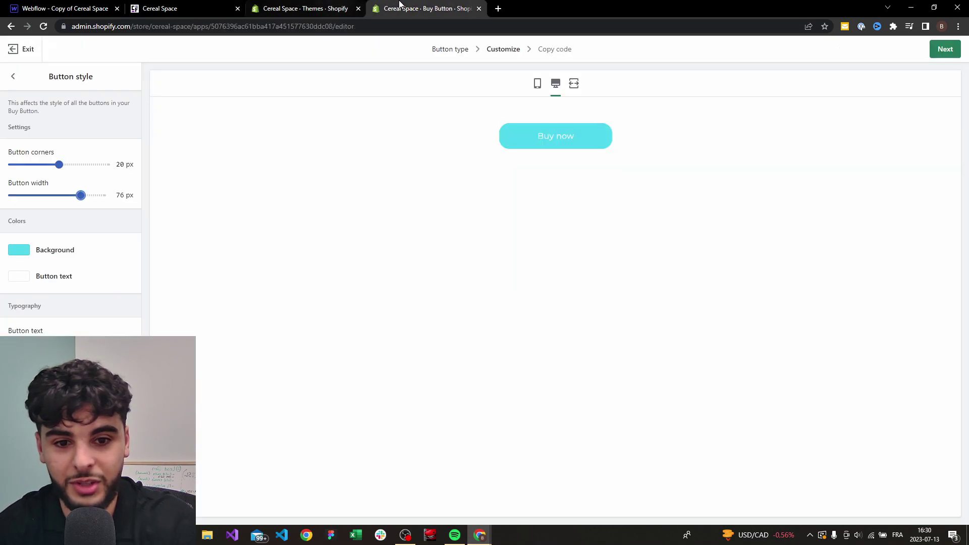
pyautogui.moveTo(81, 195); pyautogui.dragTo(56, 196)
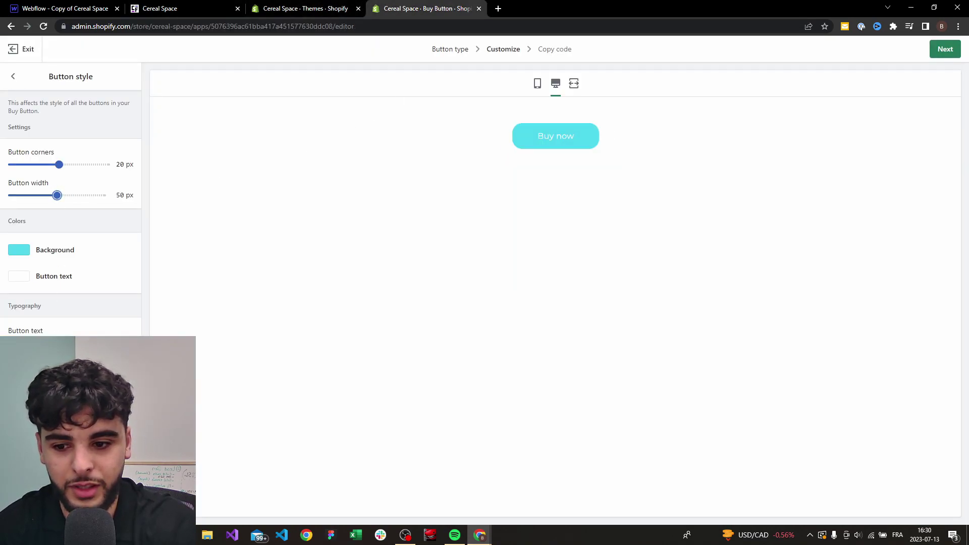
pyautogui.click(66, 337)
pyautogui.scroll(-3, 76, 293)
pyautogui.scroll(3, 71, 256)
pyautogui.click(90, 259)
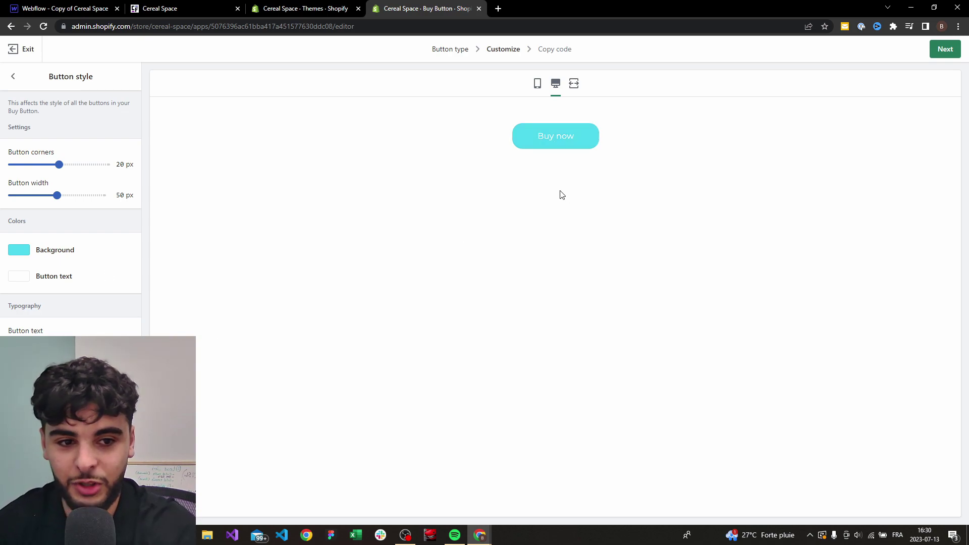
pyautogui.click(76, 348)
pyautogui.click(76, 348)
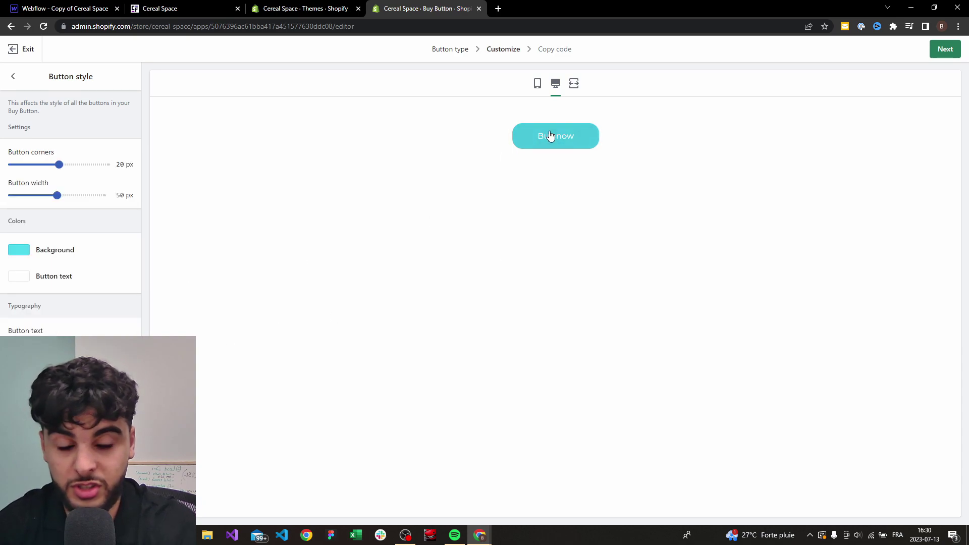
pyautogui.moveTo(45, 164); pyautogui.dragTo(17, 165)
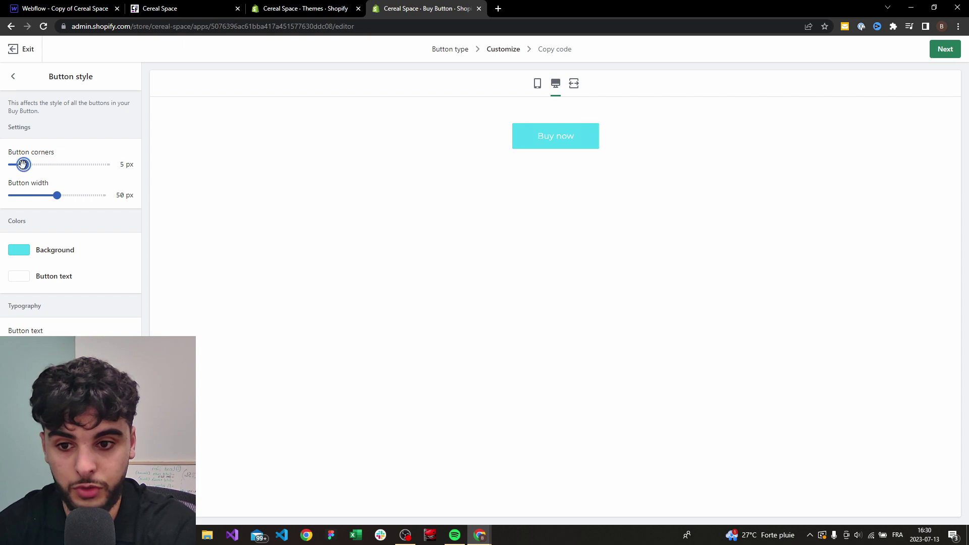
# - Preview the button at full width, proceed to the generated embed code, look through it, and copy it
pyautogui.click(574, 83)
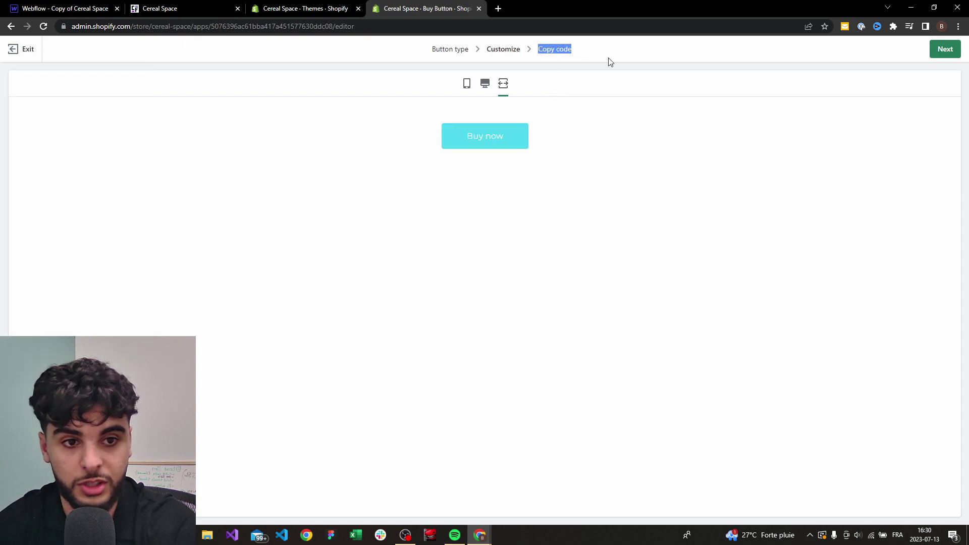
pyautogui.click(940, 48)
pyautogui.scroll(-3, 313, 196)
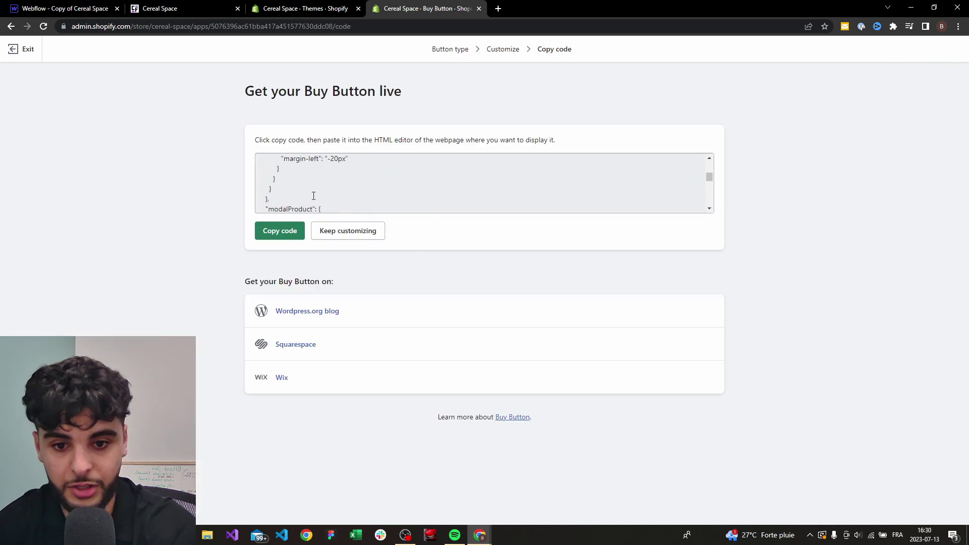
pyautogui.scroll(5, 314, 196)
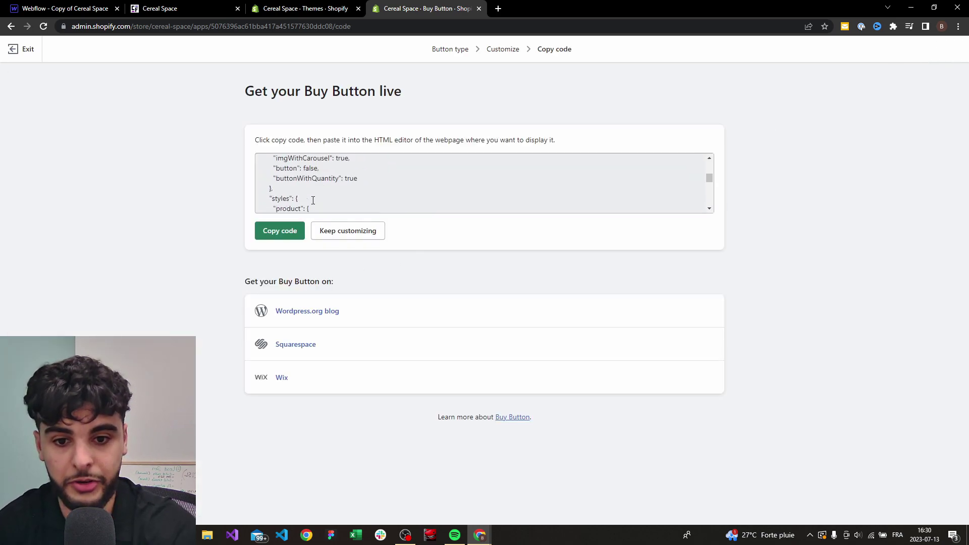
pyautogui.click(279, 232)
# - In the Webflow designer, replace all code in the Button_subscription HTML embed with the copied Buy Button code and save it
pyautogui.click(202, 8)
pyautogui.click(91, 9)
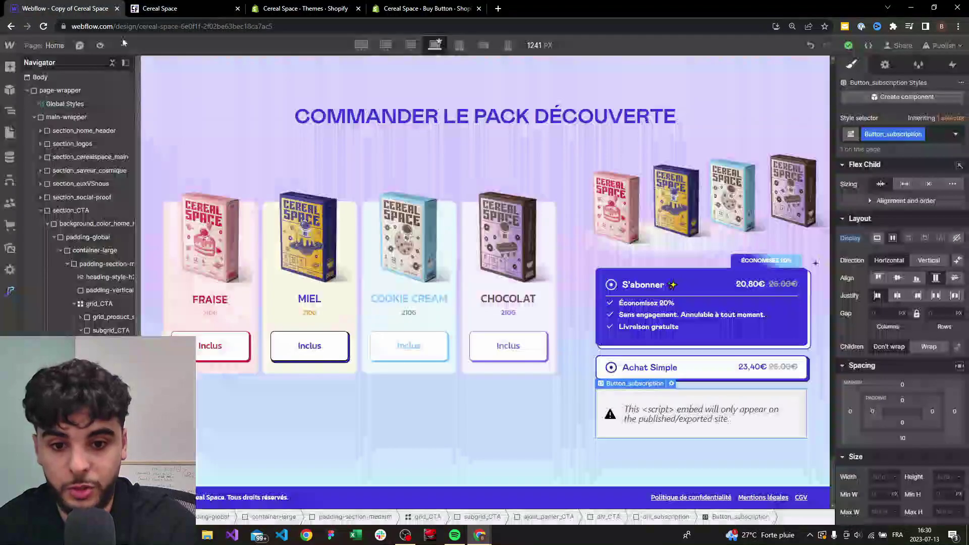
pyautogui.doubleClick(674, 385)
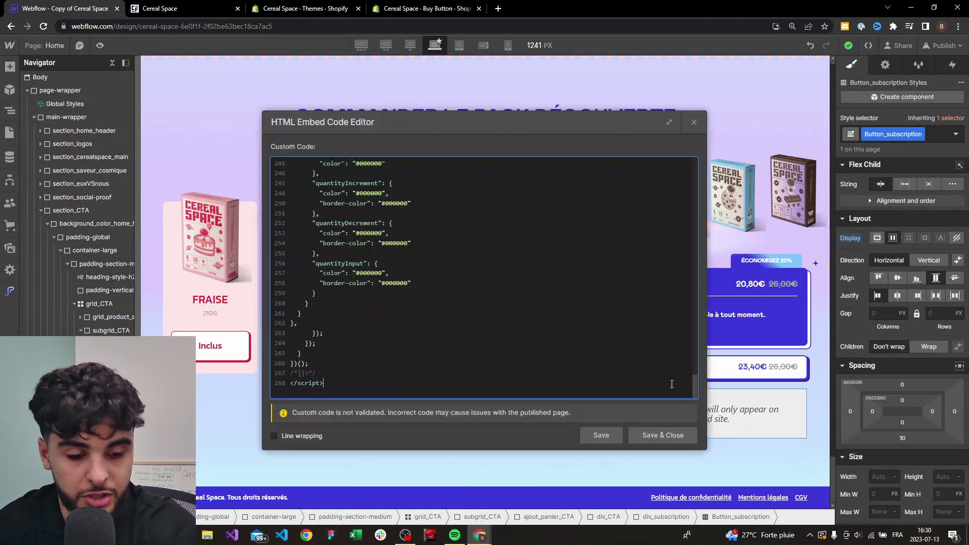
pyautogui.click(474, 241)
pyautogui.hotkey('ctrl', 'a')
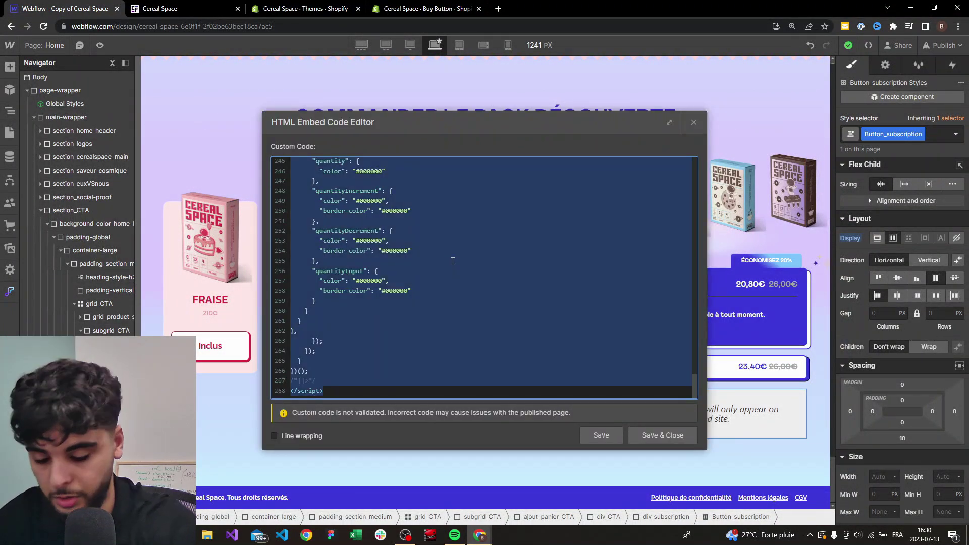
pyautogui.press('BackSpace')
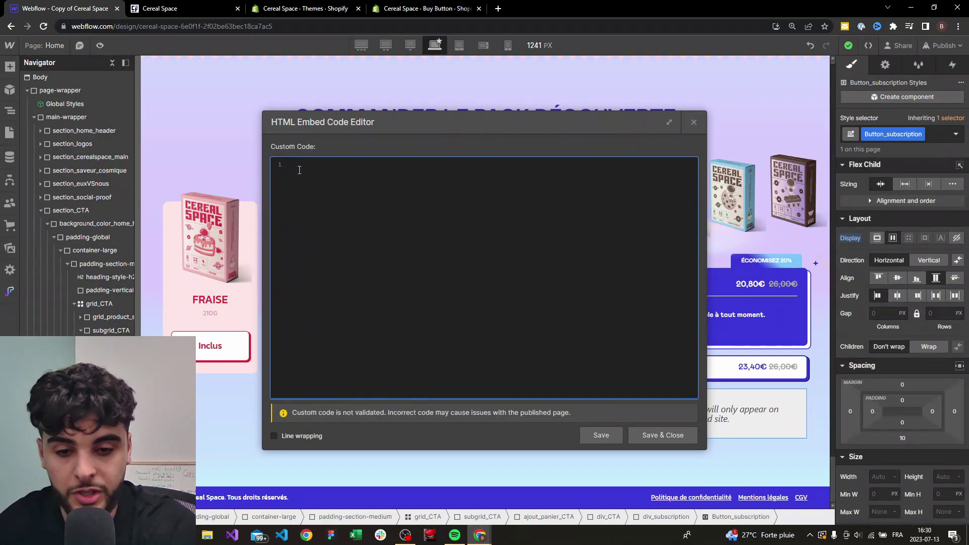
pyautogui.hotkey('ctrl', 'v')
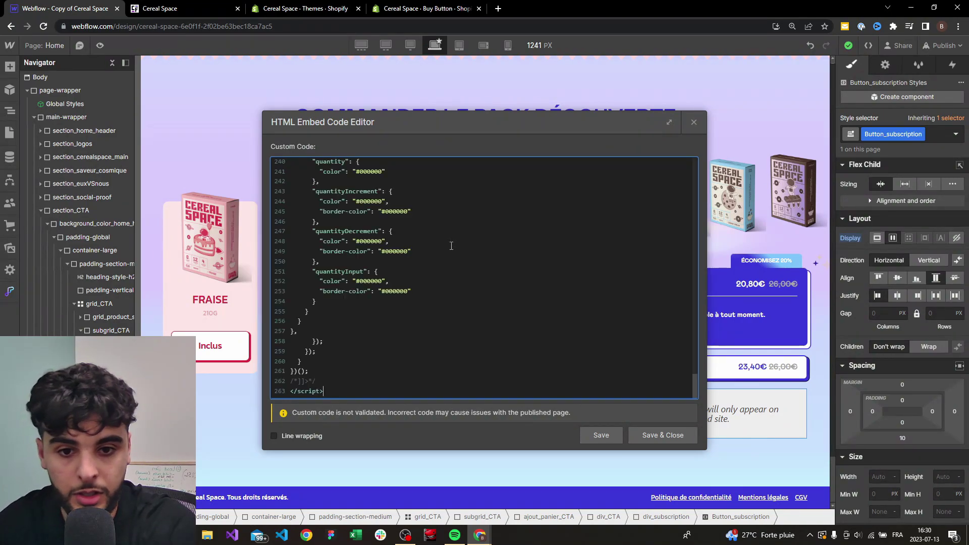
pyautogui.click(652, 433)
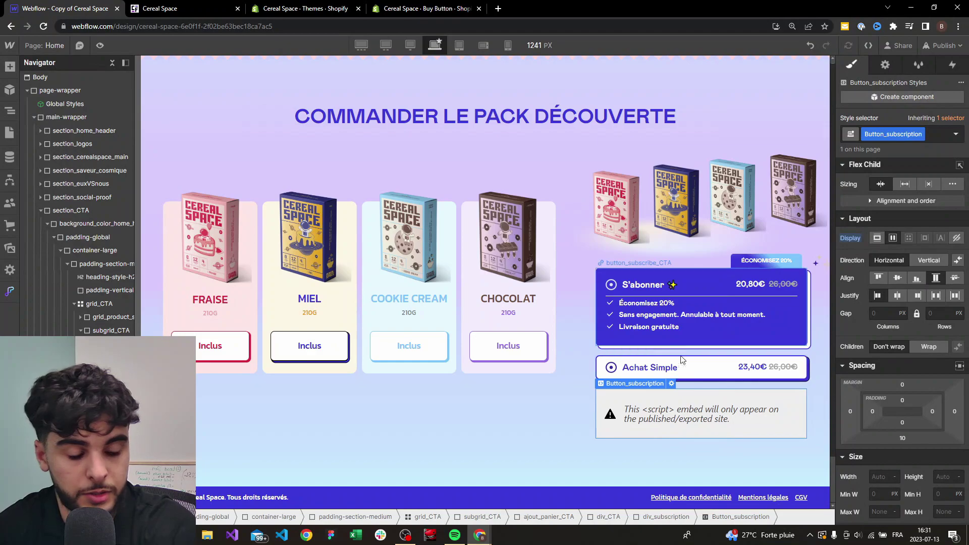
# - Reopen the Button_subscription embed, review the pasted Buy Button code, and close the editor with the code saved
pyautogui.click(671, 383)
pyautogui.scroll(-10, 441, 308)
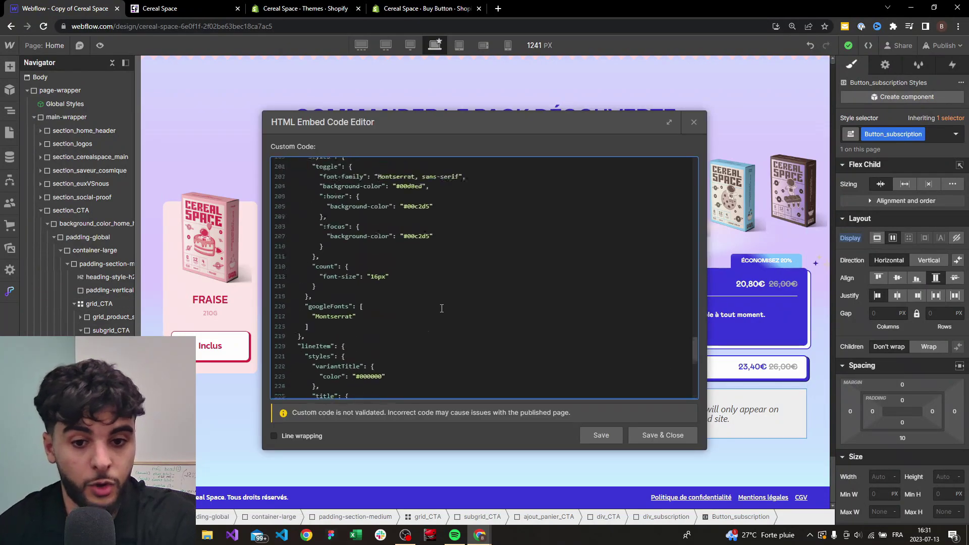
pyautogui.scroll(10, 442, 308)
pyautogui.click(657, 435)
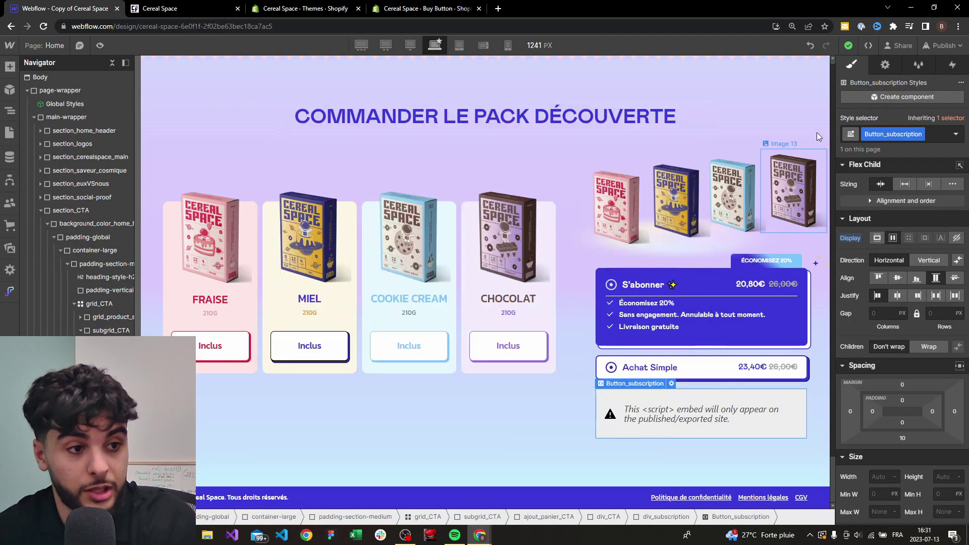
# - Publish the Webflow site and switch to the live Cereal Space page
pyautogui.click(942, 46)
pyautogui.click(873, 208)
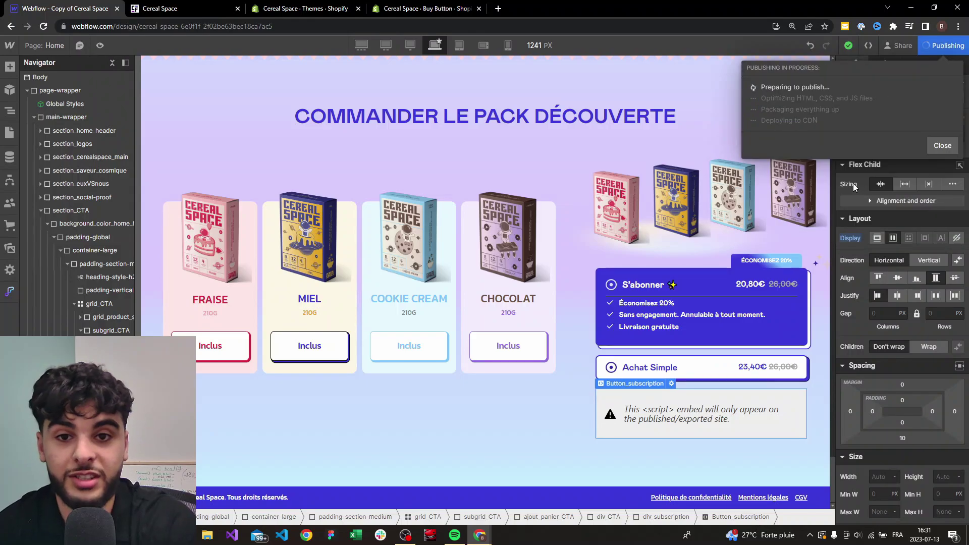
pyautogui.click(198, 10)
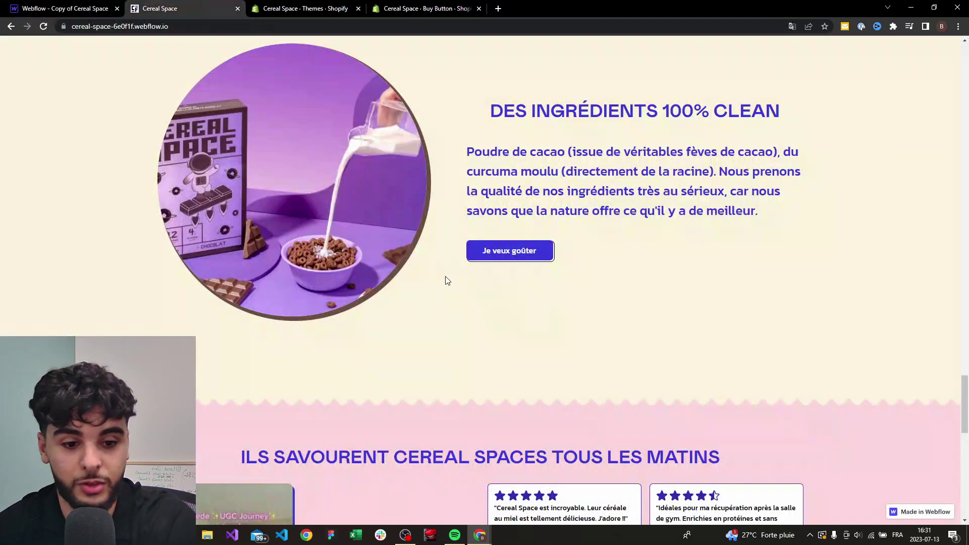
# - Open the newly published staging site from the Webflow designer and check the purchase button in the Commander le pack découverte section
pyautogui.scroll(-10, 445, 277)
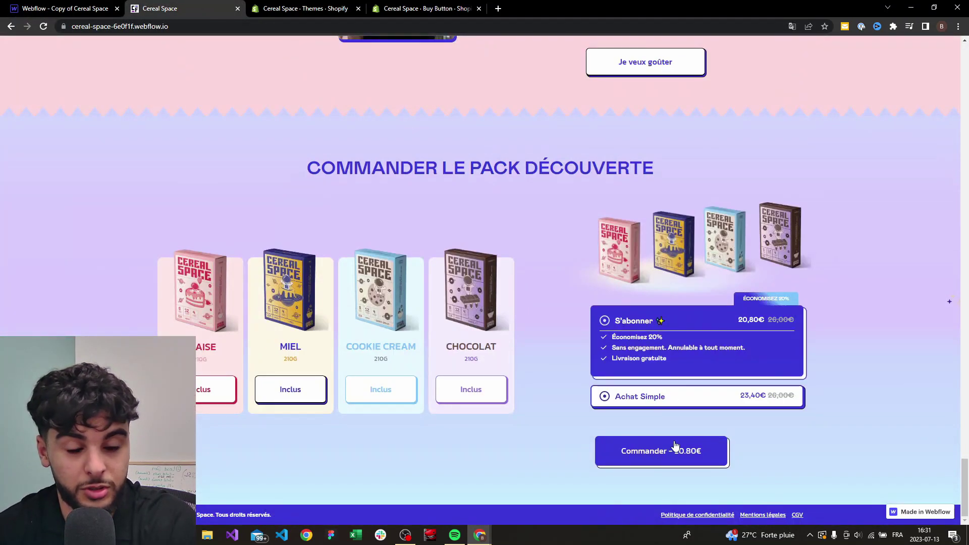
pyautogui.click(65, 8)
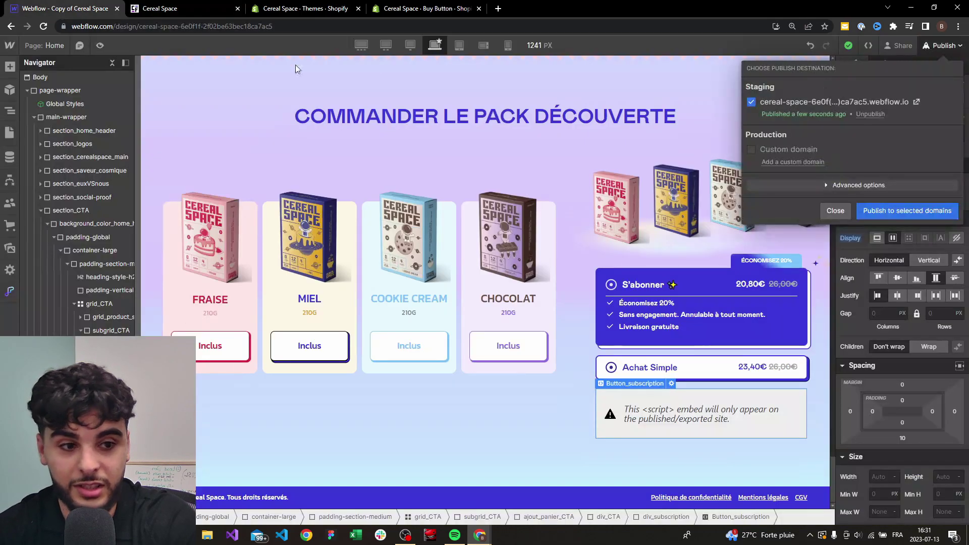
pyautogui.click(917, 102)
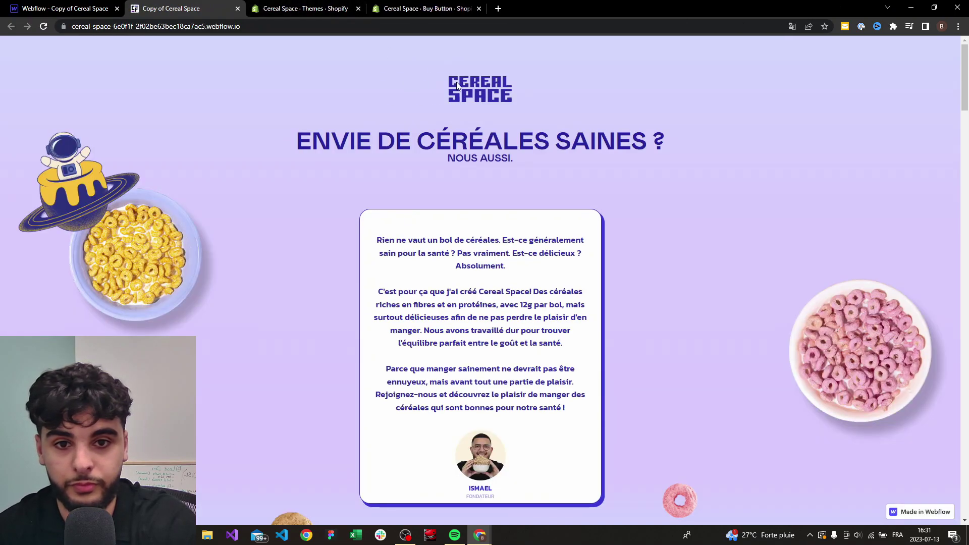
pyautogui.scroll(-5, 518, 247)
pyautogui.scroll(-20, 518, 247)
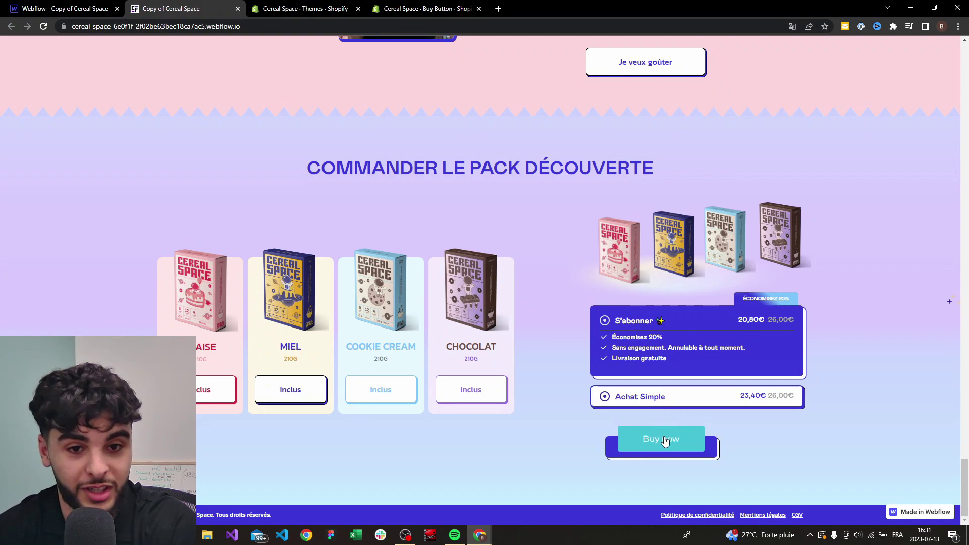
pyautogui.click(303, 8)
pyautogui.click(415, 15)
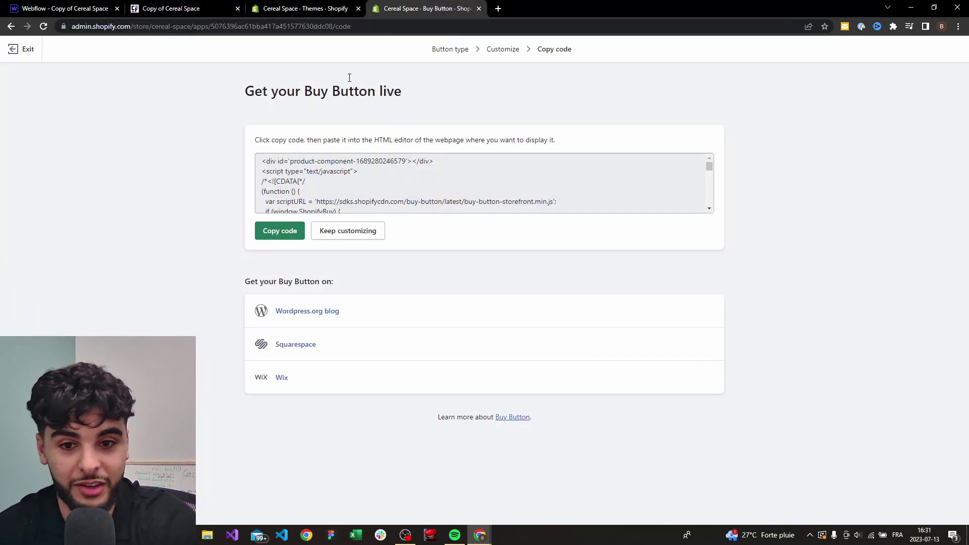
pyautogui.click(302, 9)
pyautogui.click(182, 8)
pyautogui.click(424, 8)
pyautogui.click(181, 8)
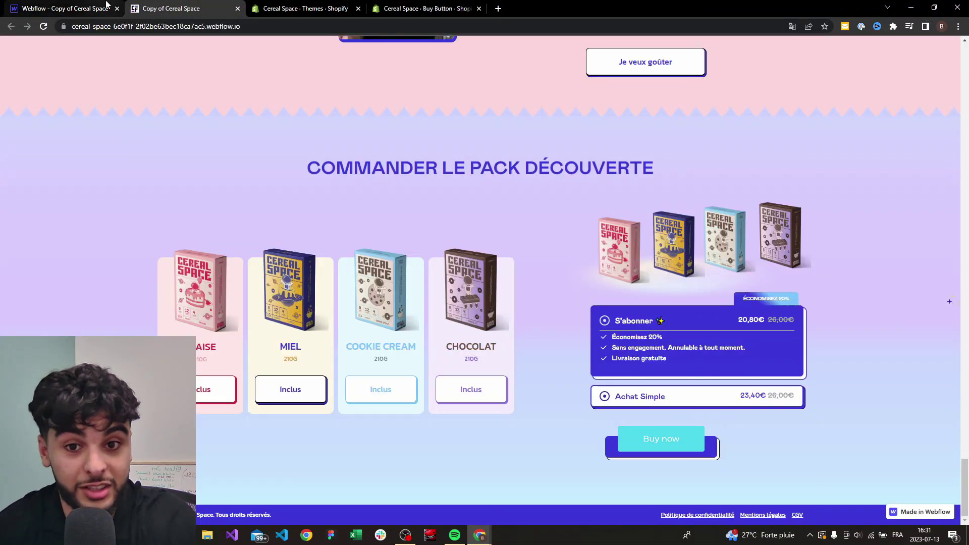
# - Back in the Webflow designer, try the PT Serif font on the Button_subscription embed and reset it
pyautogui.click(76, 9)
pyautogui.click(835, 210)
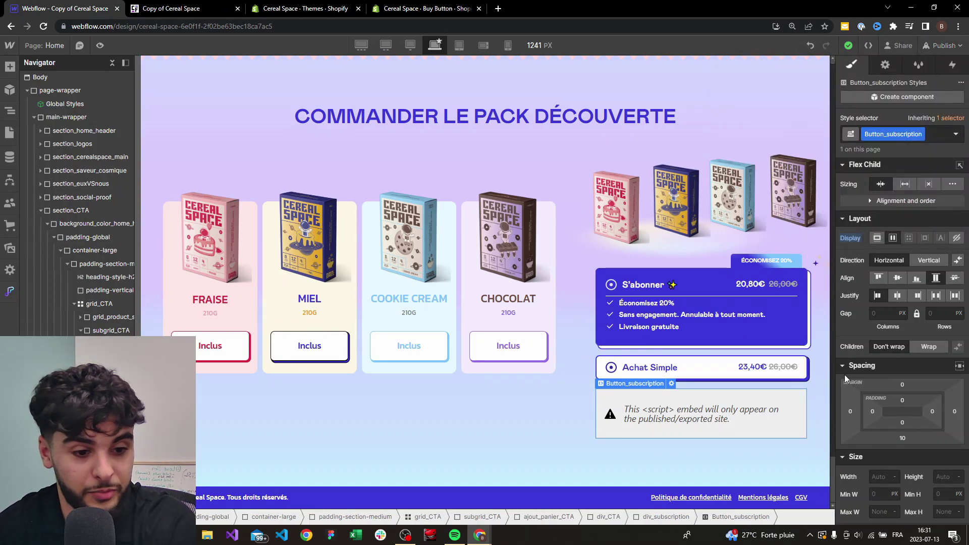
pyautogui.scroll(-8, 880, 335)
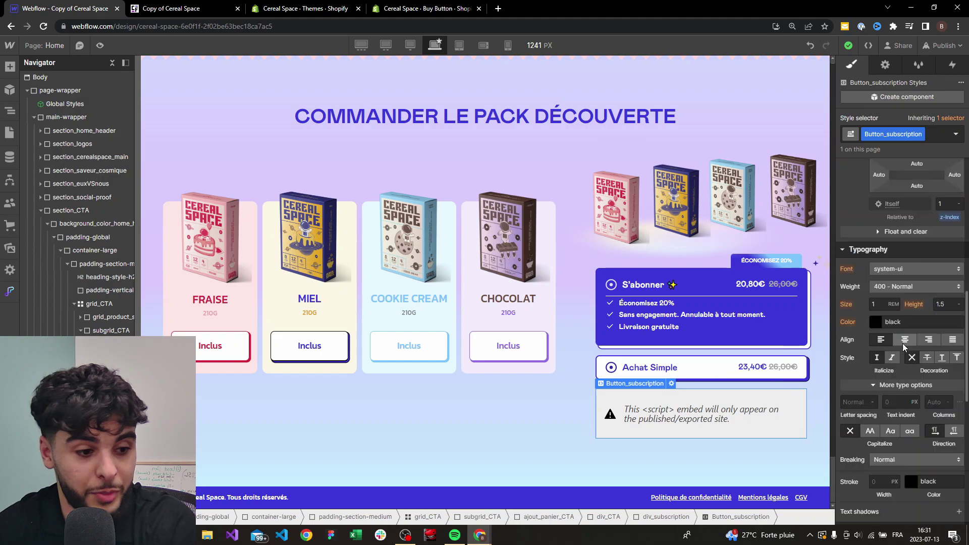
pyautogui.click(892, 269)
pyautogui.click(898, 318)
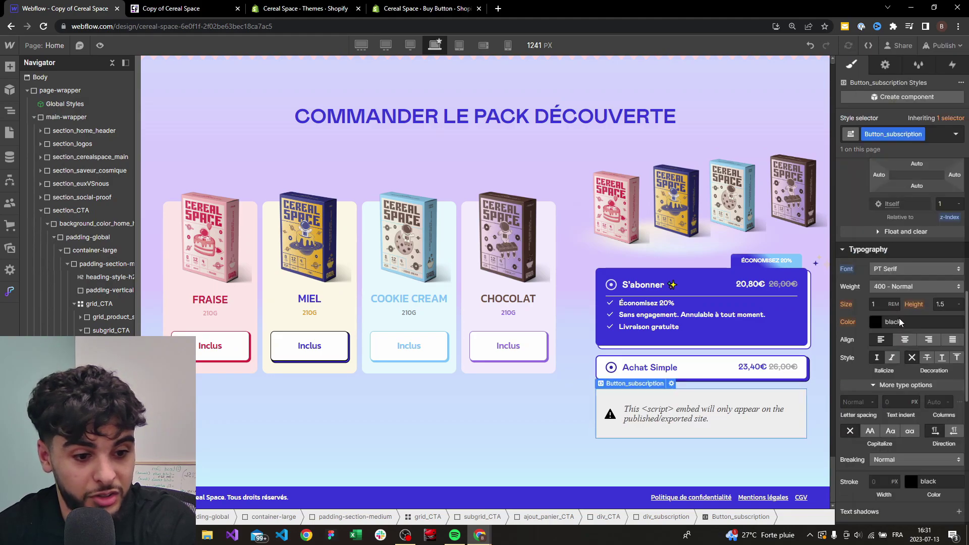
pyautogui.scroll(4, 906, 255)
pyautogui.scroll(-10, 884, 317)
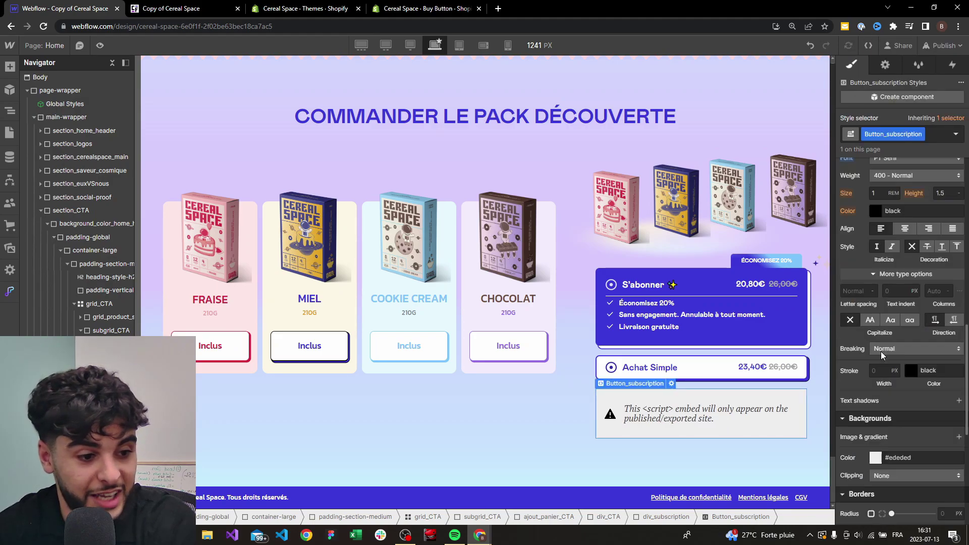
pyautogui.scroll(6, 898, 307)
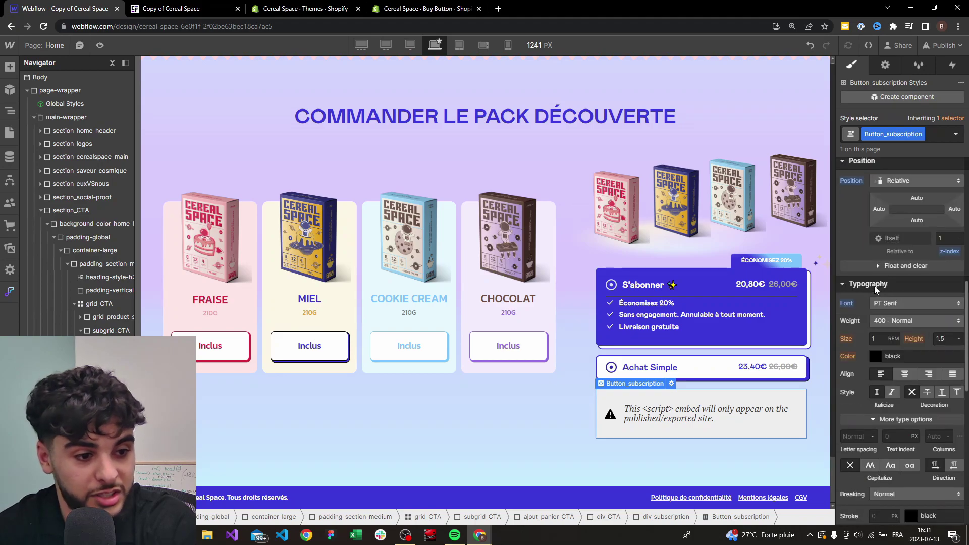
pyautogui.click(846, 303)
pyautogui.click(847, 318)
# - Reopen the Button_subscription embed code, examine its product and button style definitions, and close the editor with the code saved
pyautogui.press('Return')
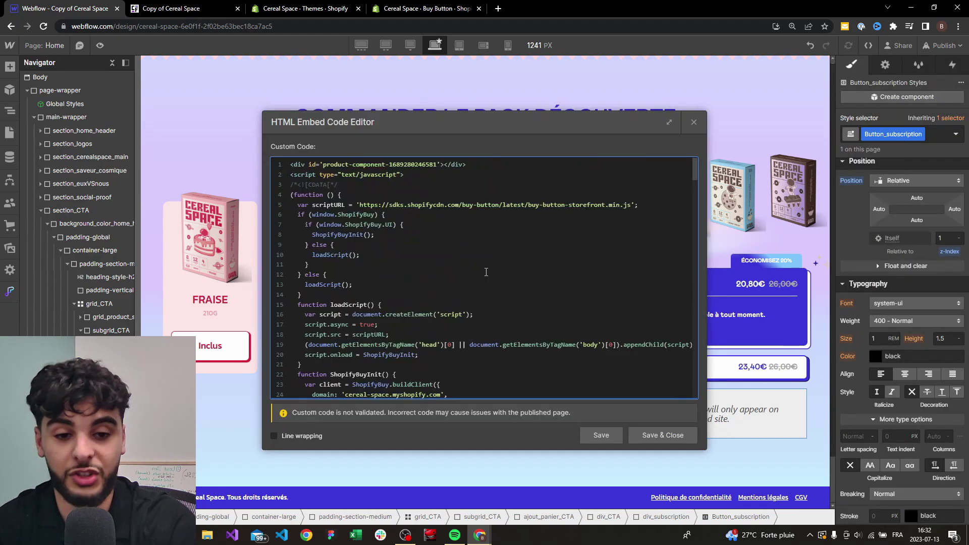
pyautogui.scroll(-7, 482, 271)
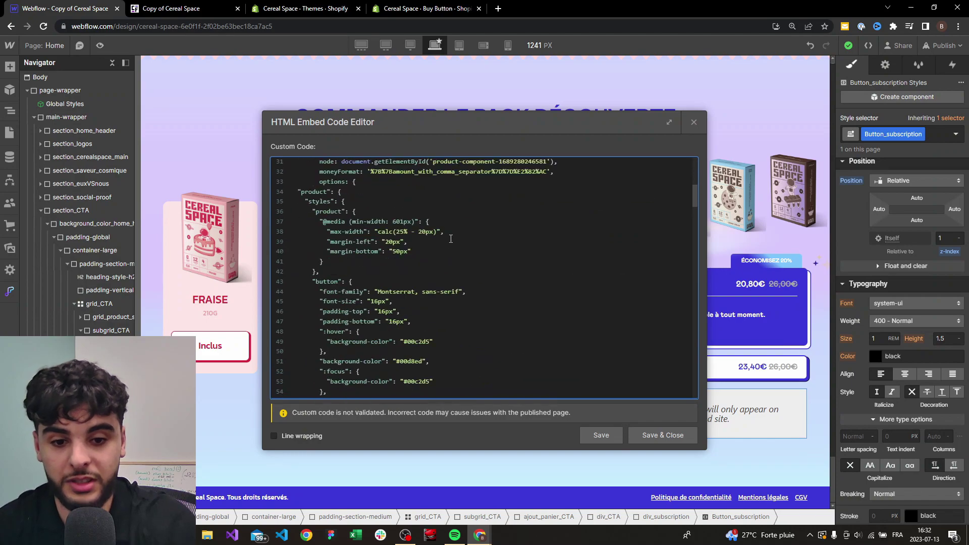
pyautogui.scroll(7, 451, 279)
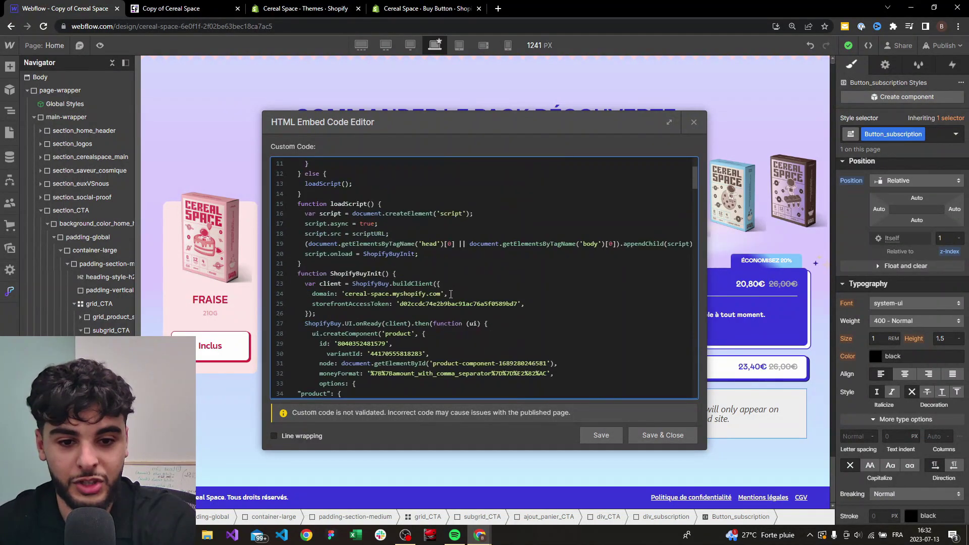
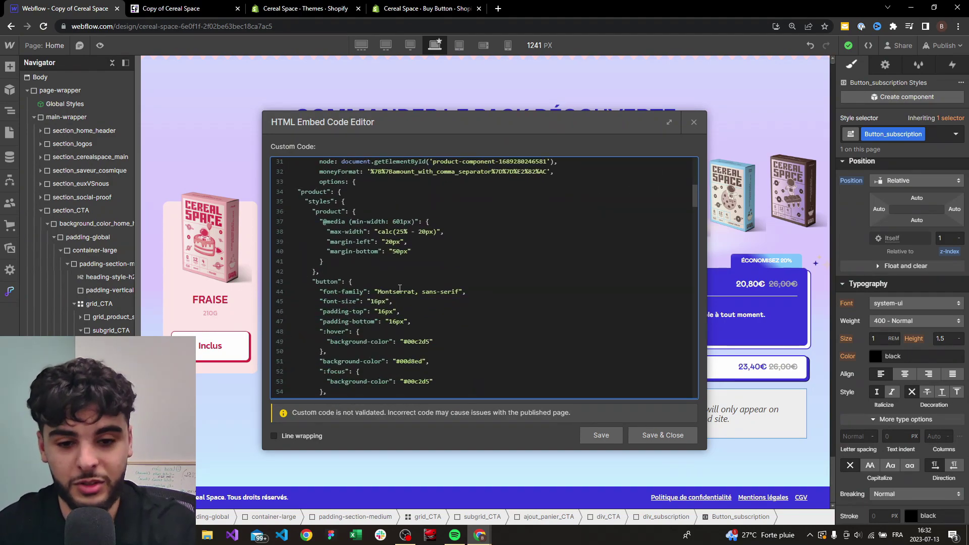
pyautogui.click(662, 435)
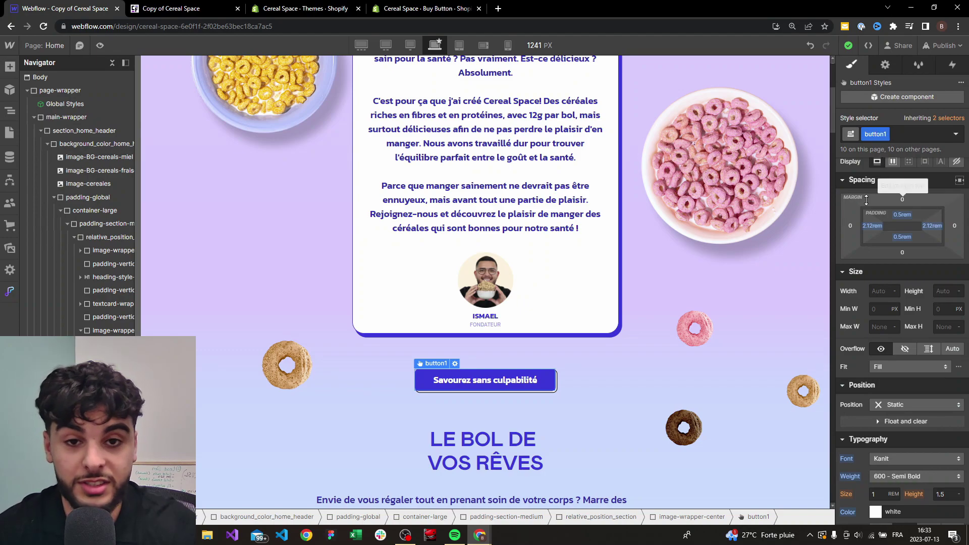
# - Set the left and right padding of the button1 class on the Savourez sans culpabilité button to 2.19 rem
pyautogui.click(172, 9)
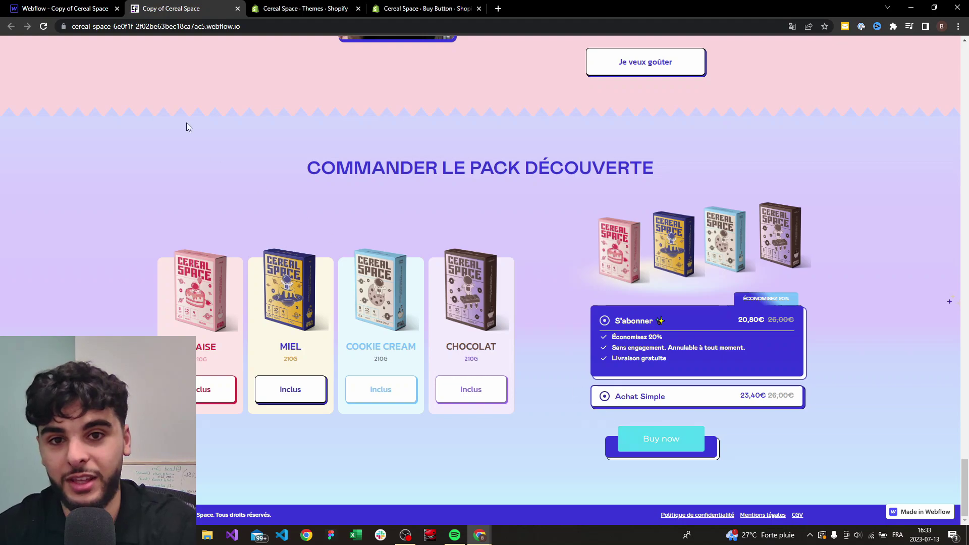
pyautogui.click(65, 8)
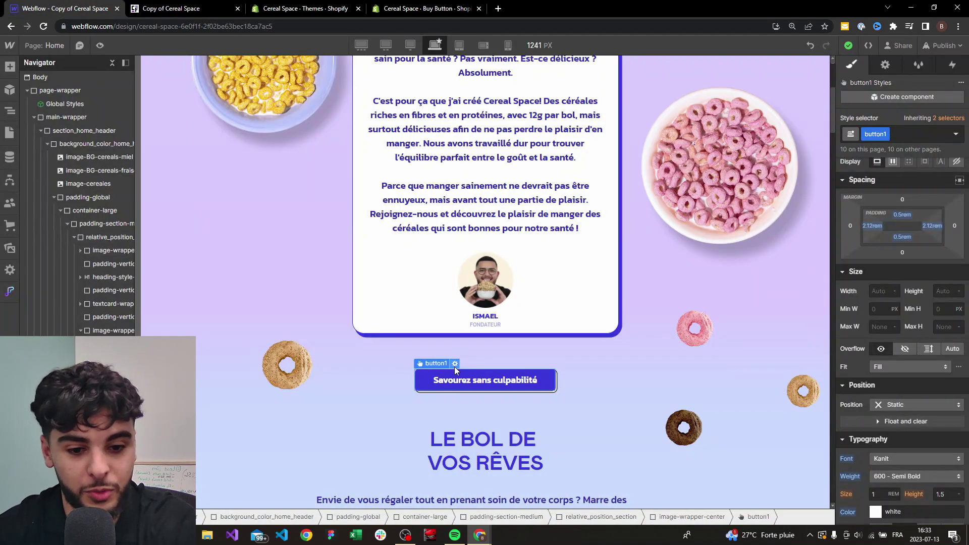
pyautogui.click(872, 226)
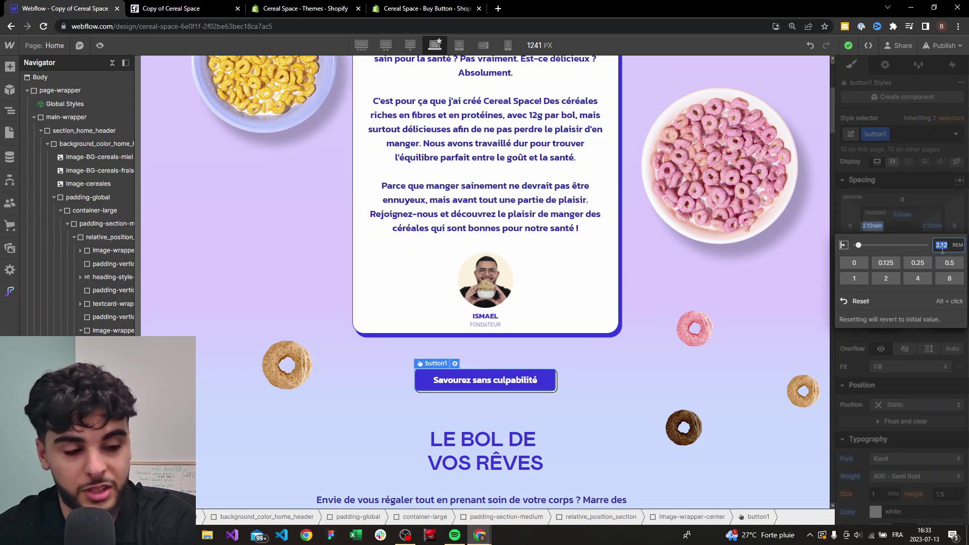
pyautogui.click(892, 220)
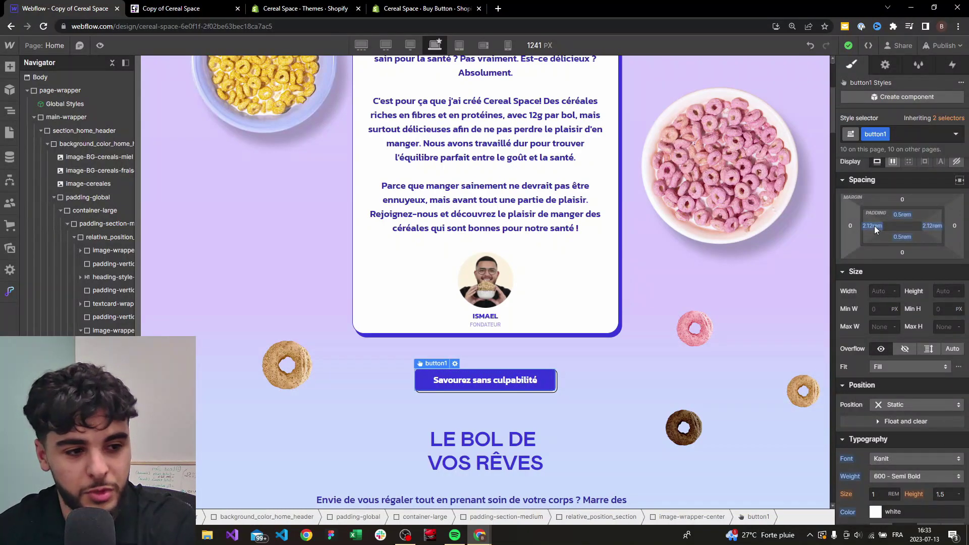
pyautogui.click(874, 225)
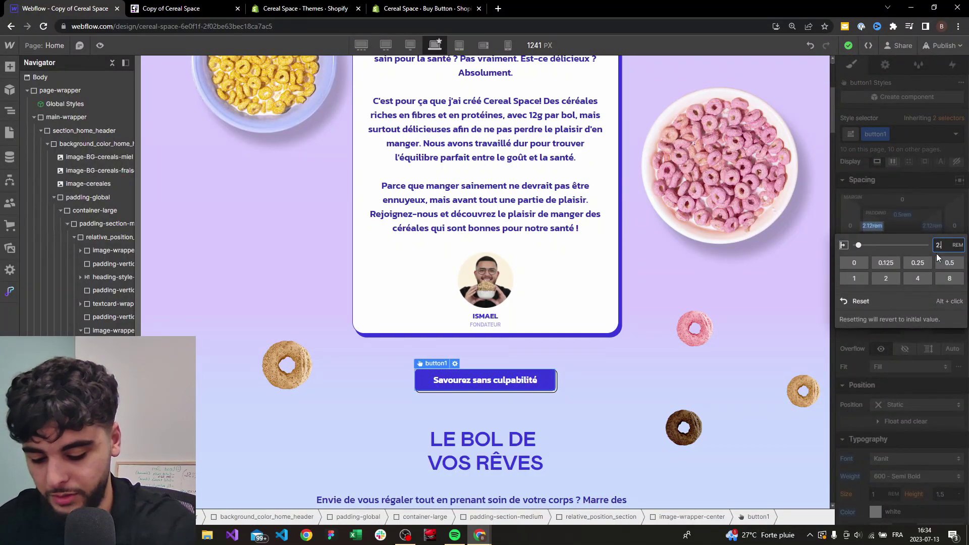
pyautogui.write('9')
pyautogui.press('Return')
pyautogui.click(928, 225)
pyautogui.write('2.19')
pyautogui.press('Return')
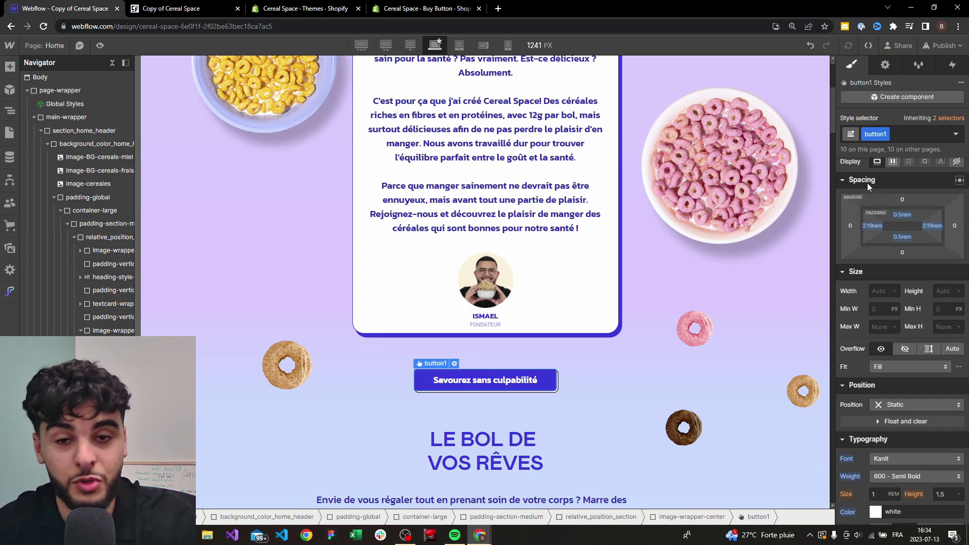
# - Open the site's exported CSS code, search it for 2.19, and copy all the declarations inside the .button1 rule
pyautogui.click(868, 47)
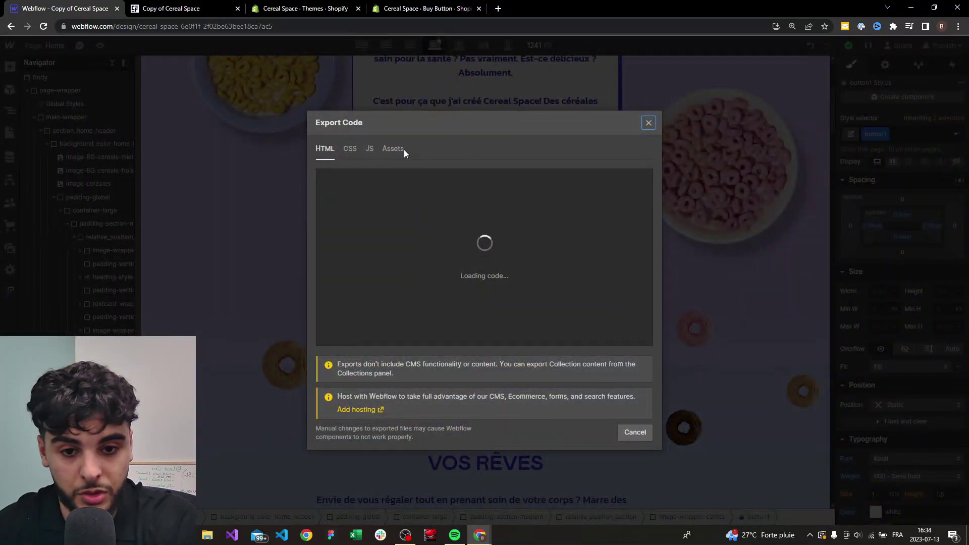
pyautogui.click(348, 148)
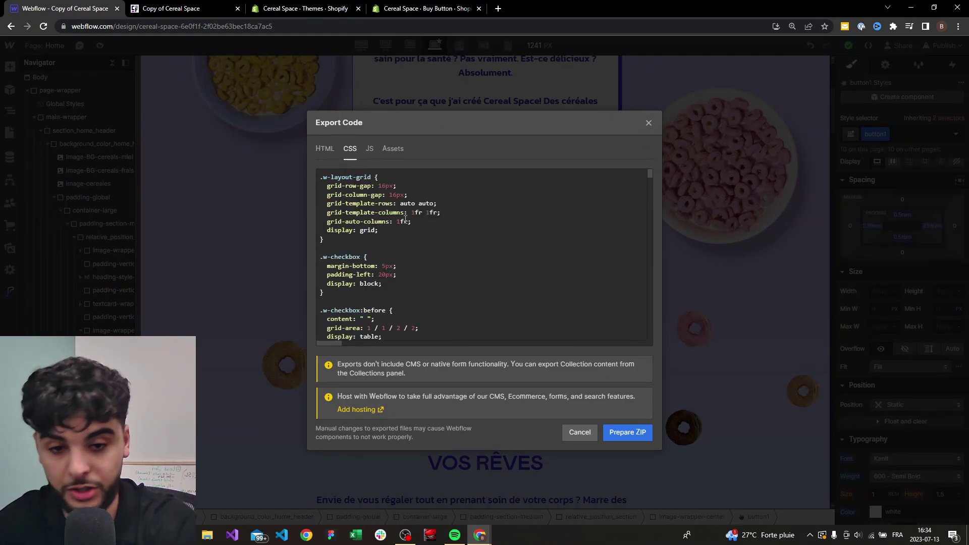
pyautogui.hotkey('ctrl', 'f')
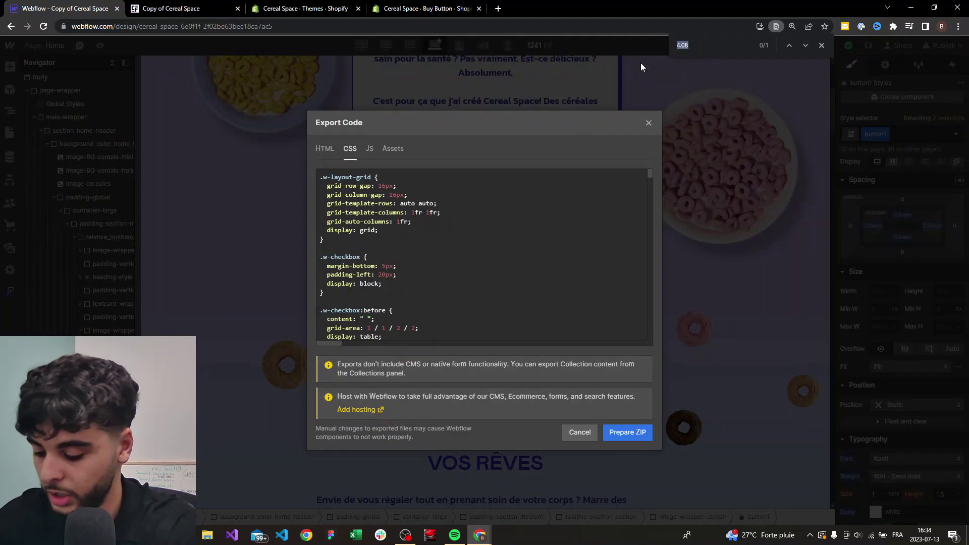
pyautogui.write('2.19')
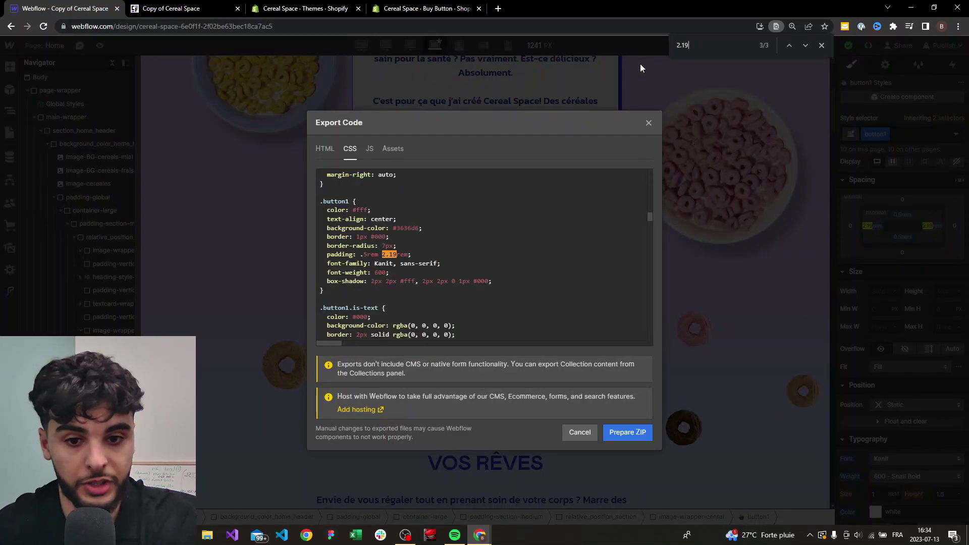
pyautogui.moveTo(320, 201); pyautogui.dragTo(365, 204)
pyautogui.click(407, 204)
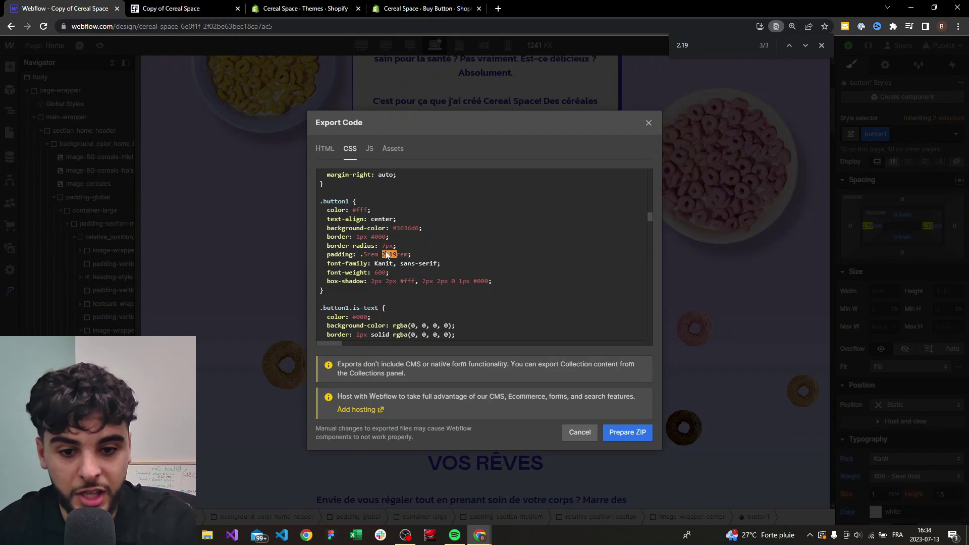
pyautogui.moveTo(329, 294); pyautogui.dragTo(494, 284)
pyautogui.click(323, 211)
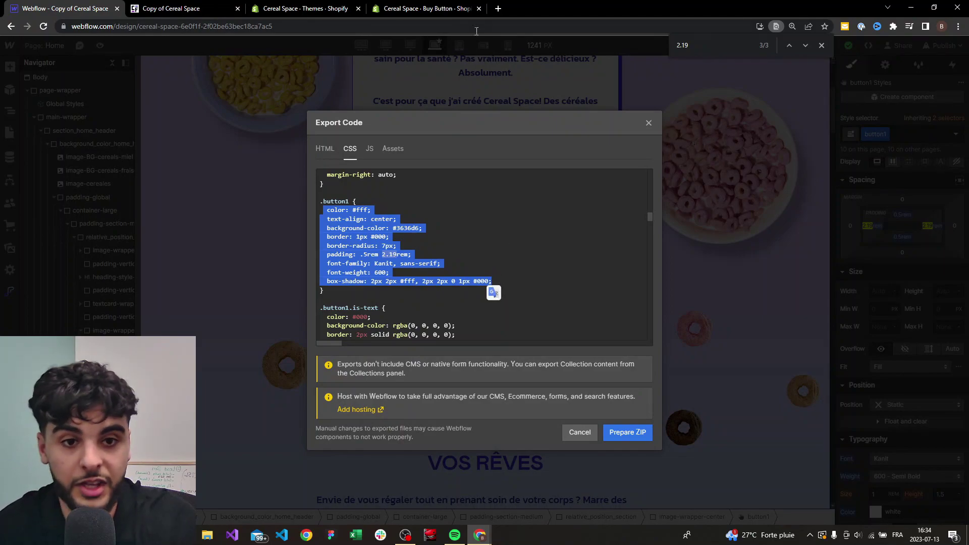
# - Open ChatGPT in a new tab and write the prompt "Can you convert this CSS code into JSON code:" followed by the copied button CSS
pyautogui.click(497, 9)
pyautogui.write('chat')
pyautogui.press('Return')
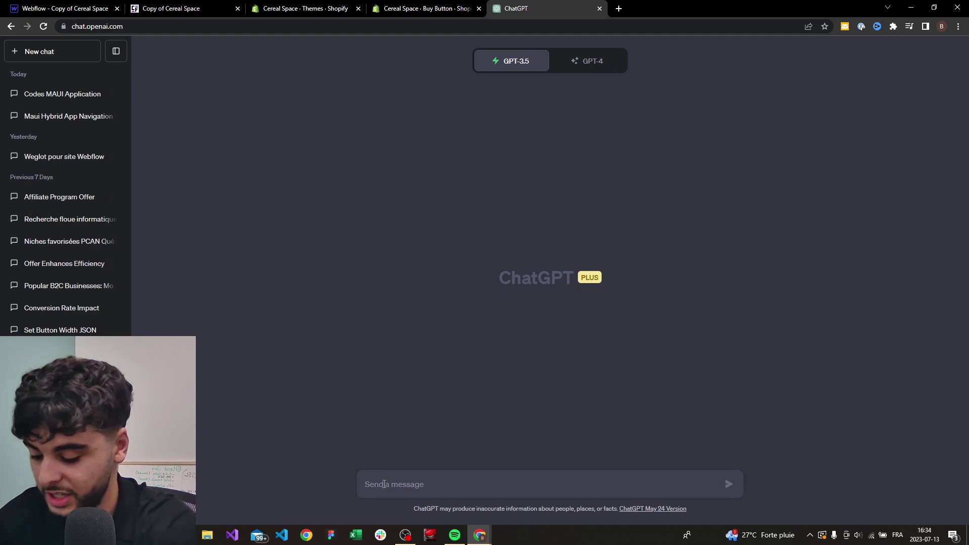
pyautogui.write('C')
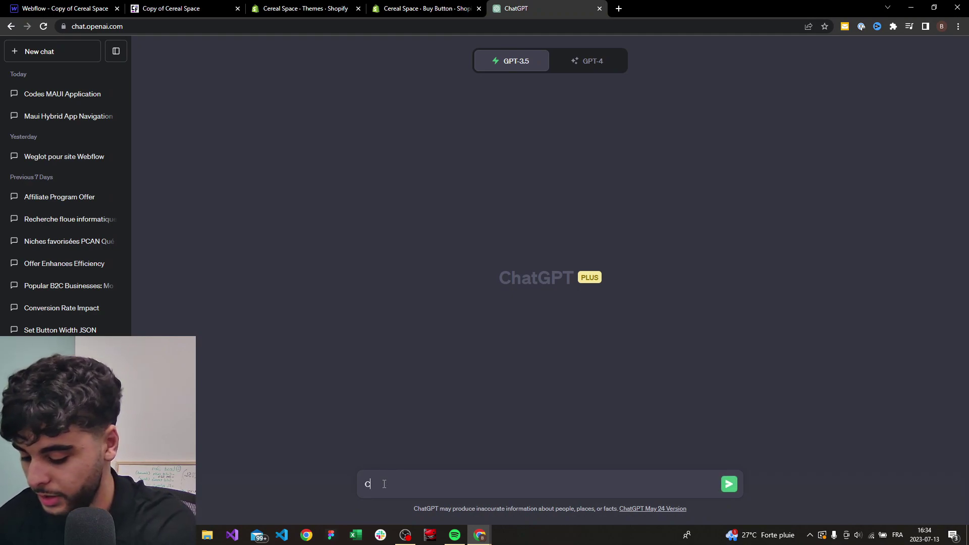
pyautogui.write('an you conve')
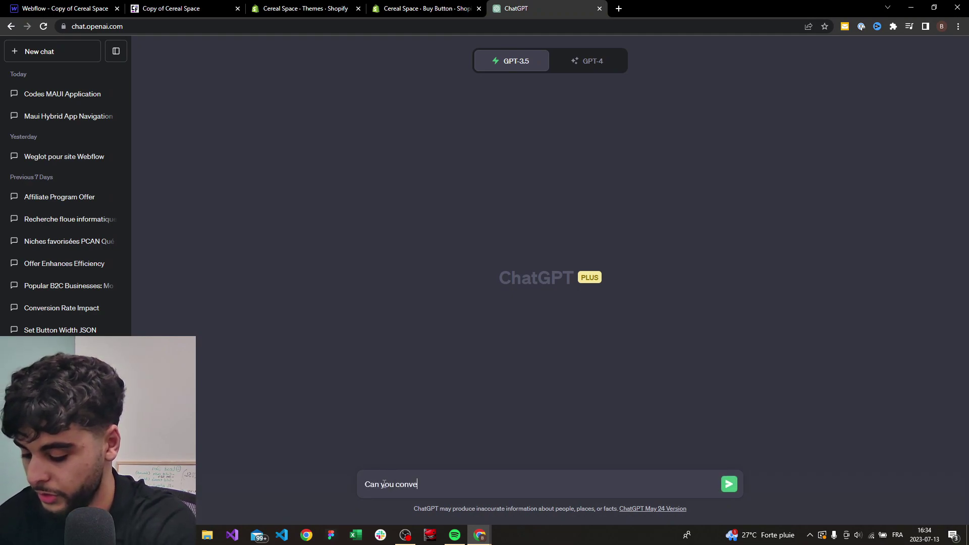
pyautogui.write('rt this C')
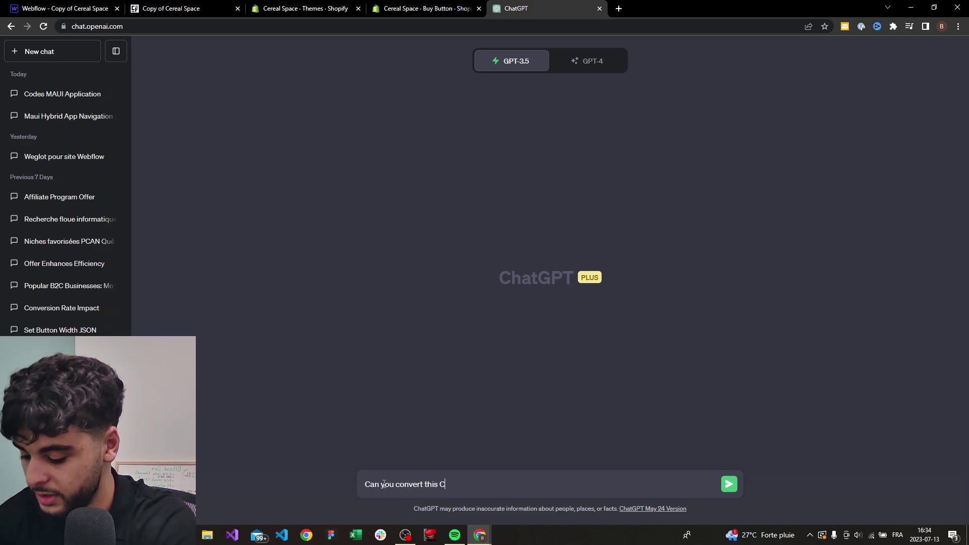
pyautogui.write('SS code into ')
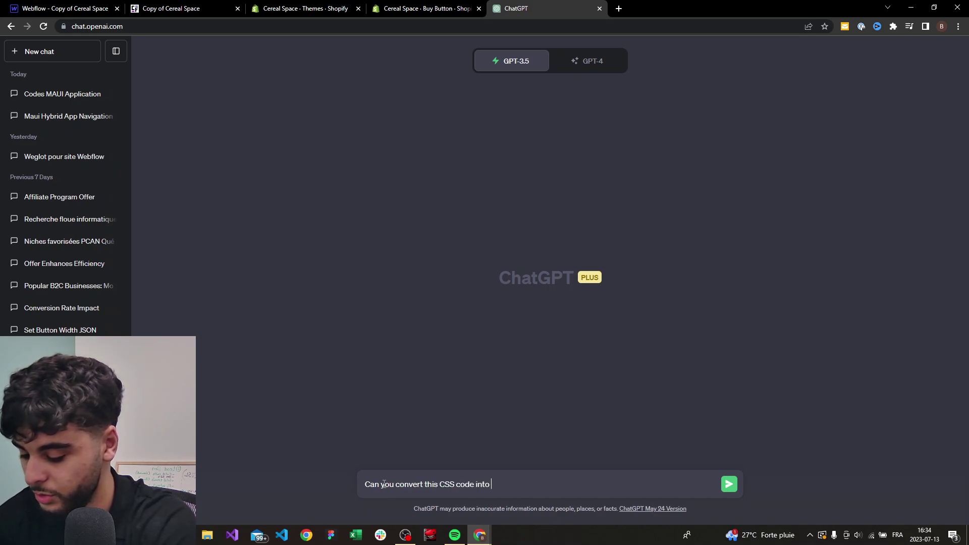
pyautogui.write('JSON code:')
pyautogui.hotkey('shift', 'Return')
pyautogui.hotkey('shift', 'Return')
pyautogui.hotkey('ctrl', 'v')
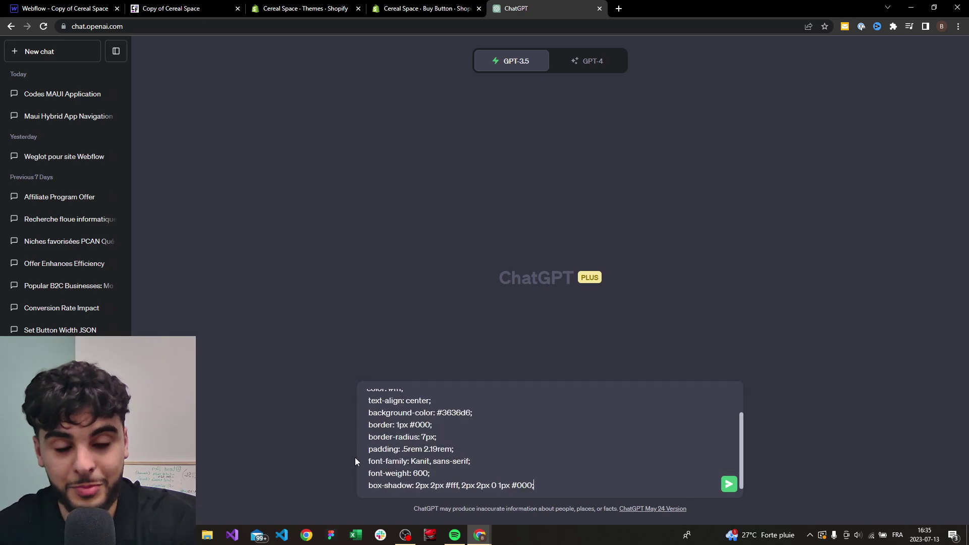
pyautogui.scroll(3, 454, 429)
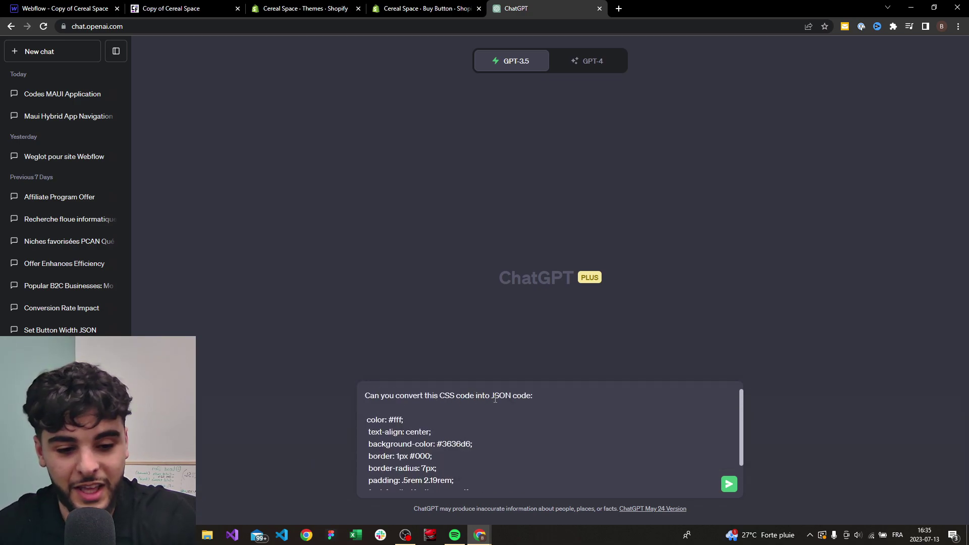
# - Check the CSS-to-JSON conversion prompt and the pasted button declarations, and submit the prompt to ChatGPT
pyautogui.moveTo(489, 397); pyautogui.dragTo(514, 397)
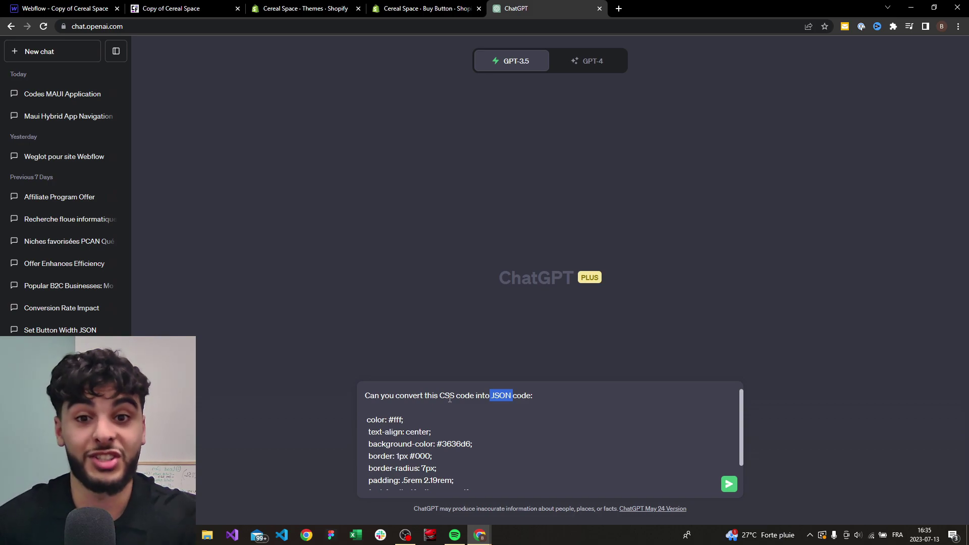
pyautogui.scroll(-2, 409, 428)
pyautogui.scroll(2, 406, 437)
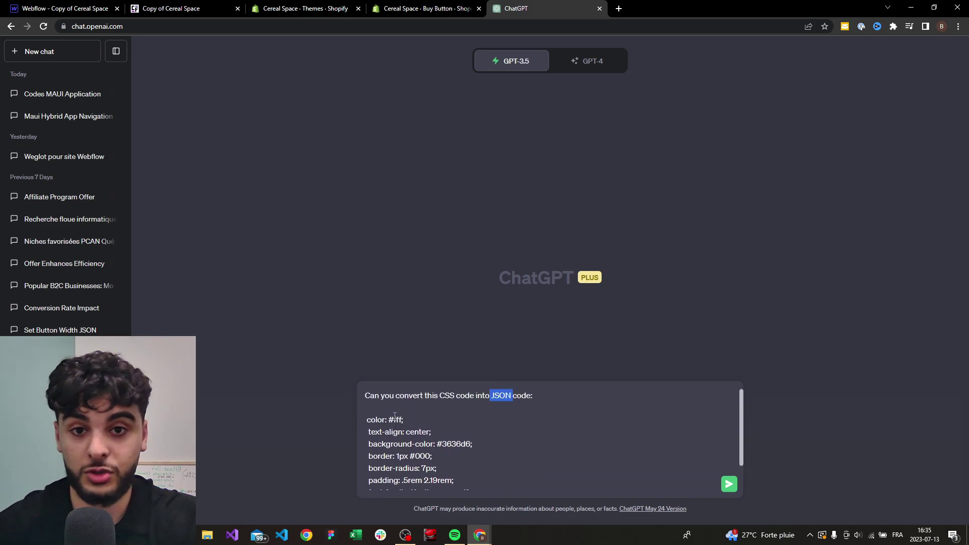
pyautogui.scroll(-2, 447, 413)
pyautogui.press('Return')
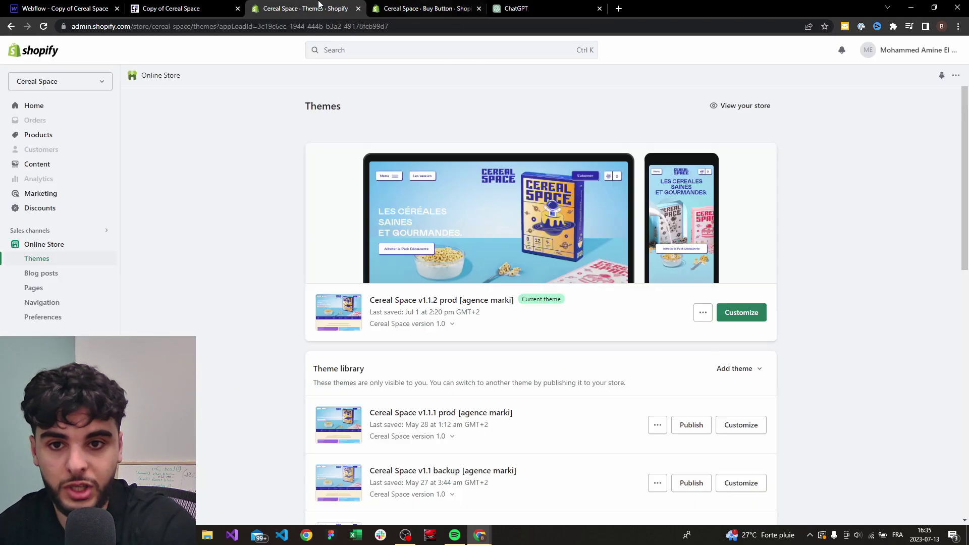
# - Return to the Webflow designer, close the exported code, and open the embed code of Button_subscription in the Commander le pack découverte section
pyautogui.click(303, 9)
pyautogui.click(82, 4)
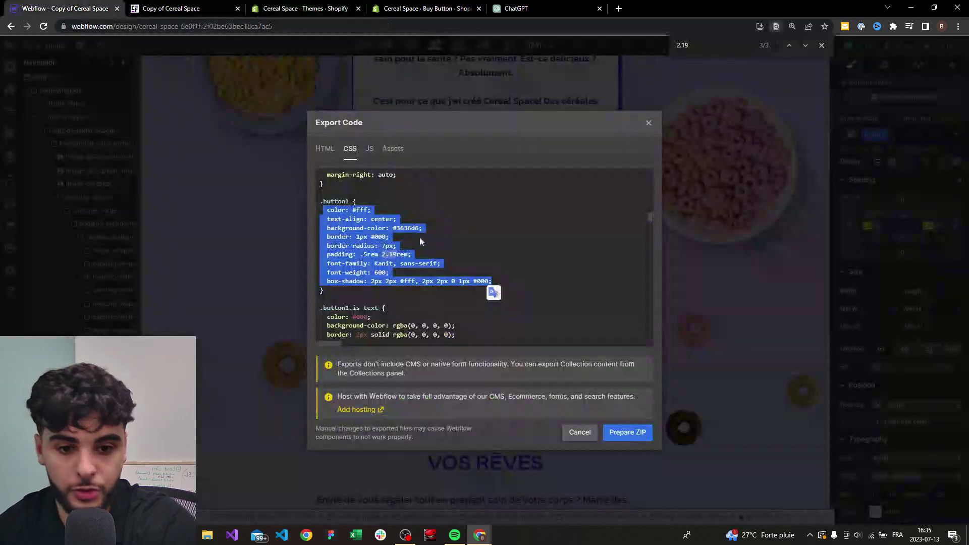
pyautogui.press('Escape')
pyautogui.scroll(-20, 513, 198)
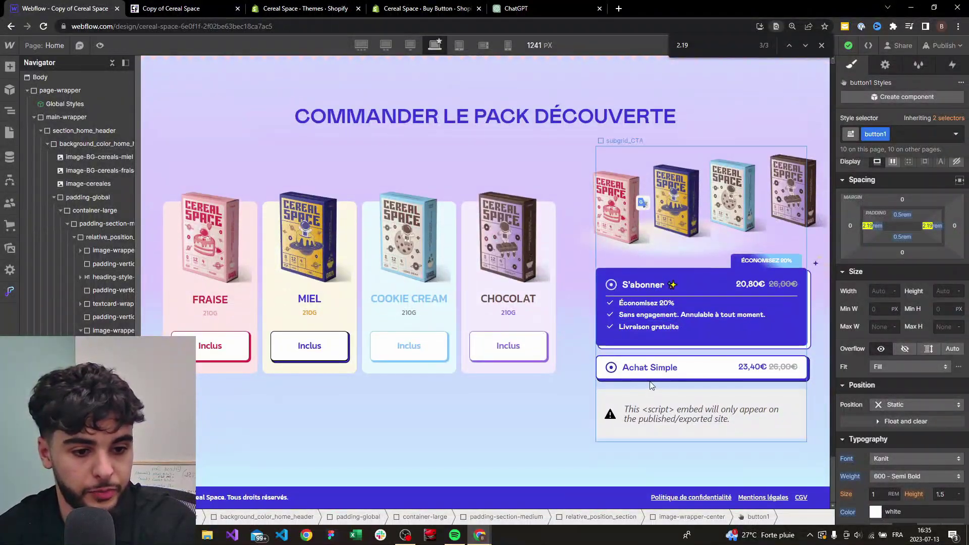
pyautogui.scroll(-5, 101, 255)
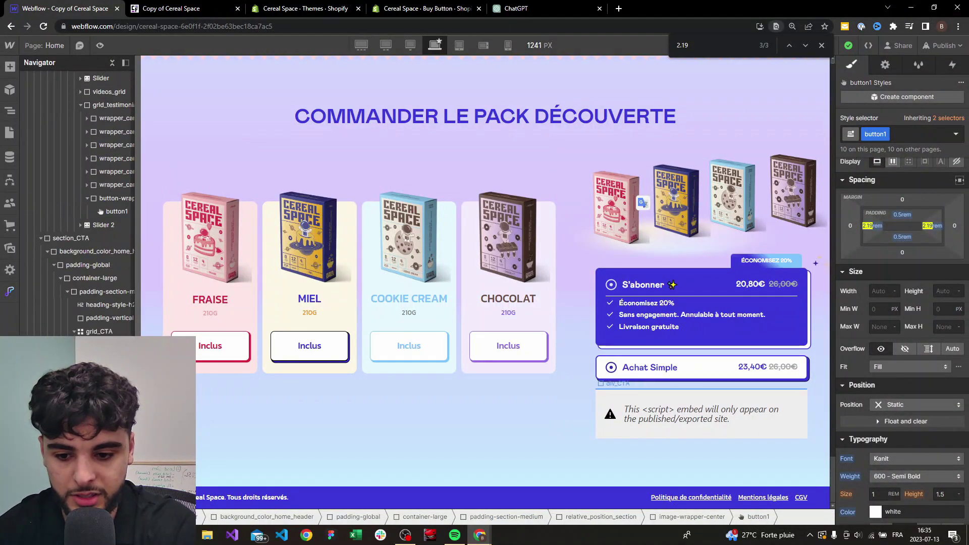
pyautogui.click(728, 385)
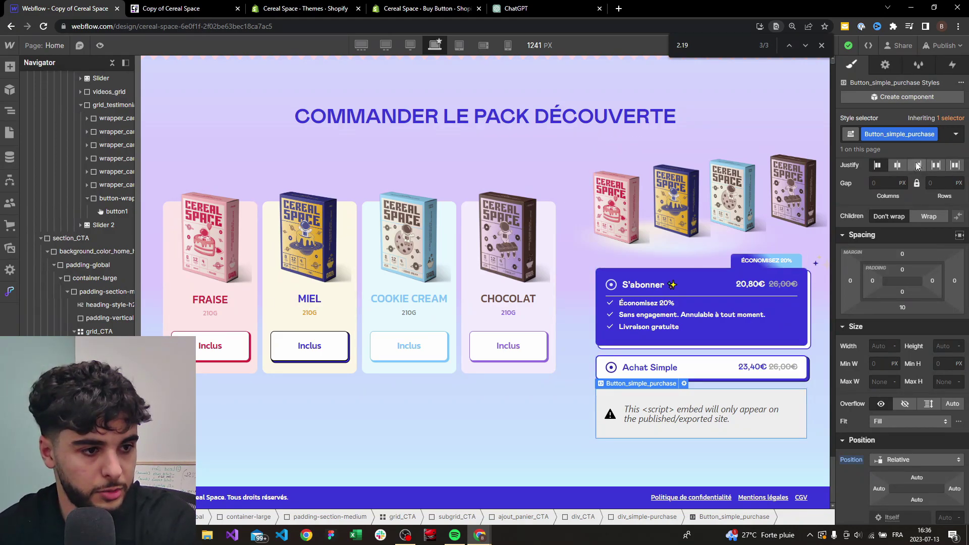
pyautogui.click(670, 385)
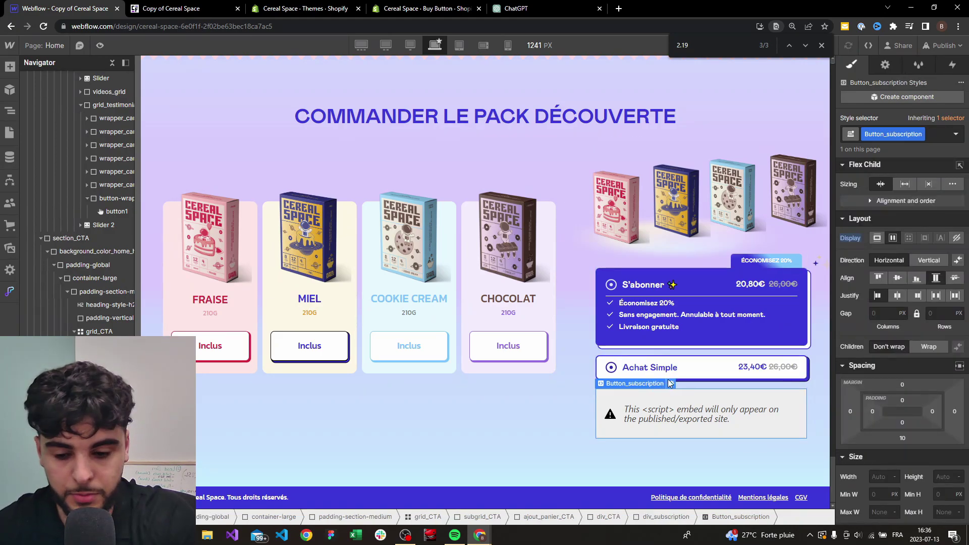
pyautogui.click(671, 384)
pyautogui.scroll(20, 460, 220)
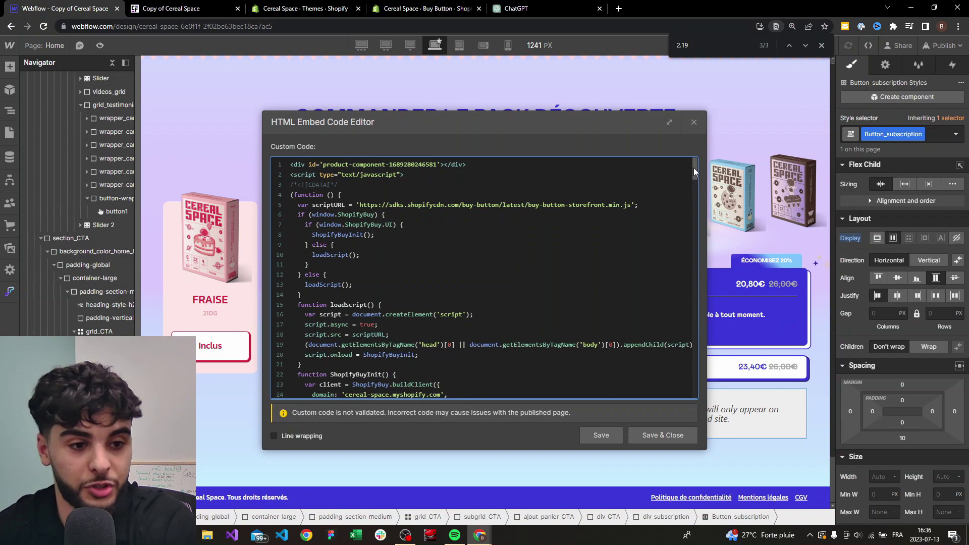
# - Locate the "button" block in the product styles of the embed code and check it against the Buy now button on the published page
pyautogui.moveTo(696, 171); pyautogui.dragTo(694, 203)
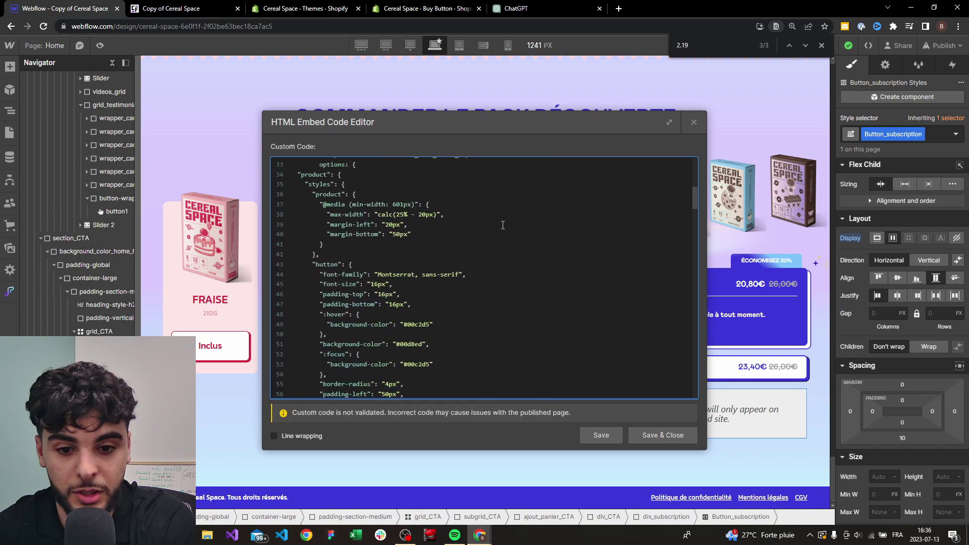
pyautogui.moveTo(346, 264); pyautogui.dragTo(312, 264)
pyautogui.moveTo(695, 204)
pyautogui.mouseDown()
pyautogui.moveTo(694, 174)
pyautogui.moveTo(695, 210)
pyautogui.mouseUp()
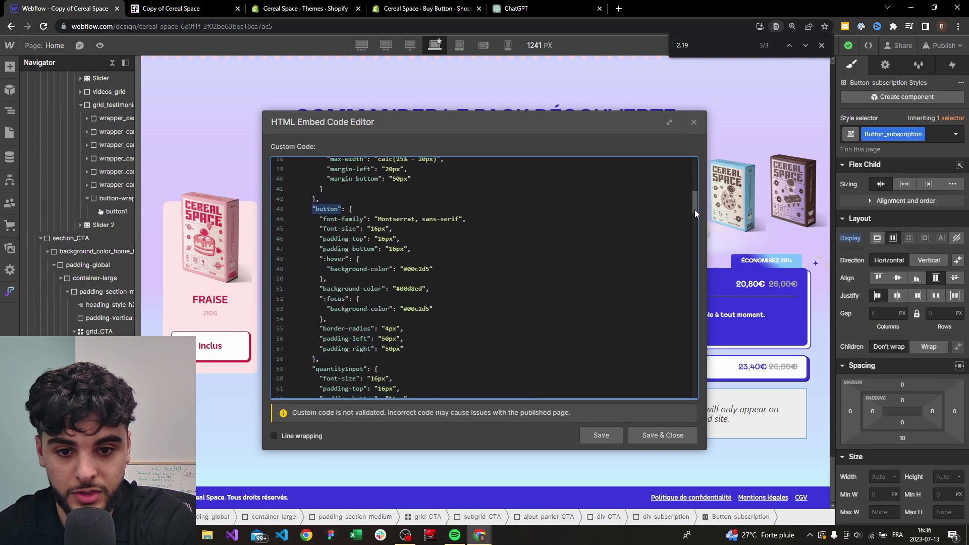
pyautogui.click(332, 207)
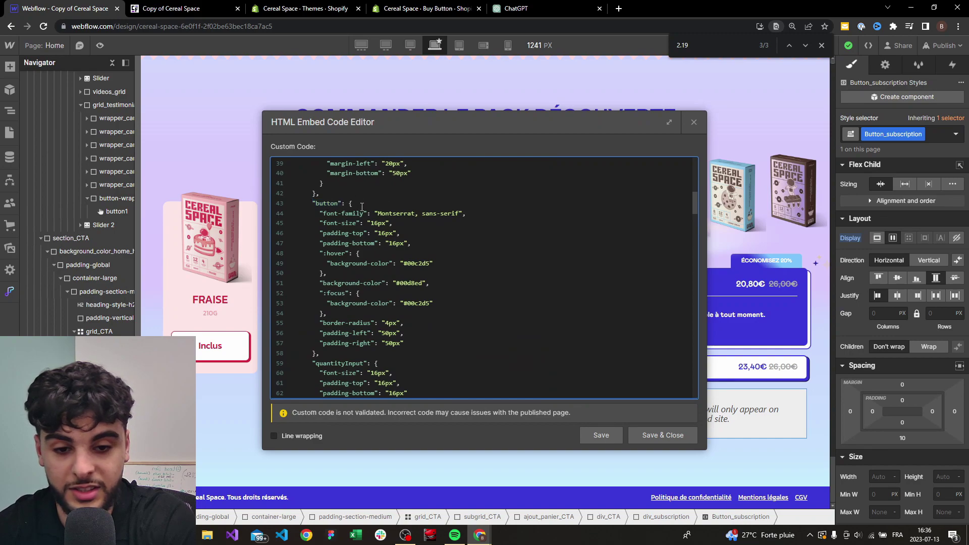
pyautogui.click(201, 8)
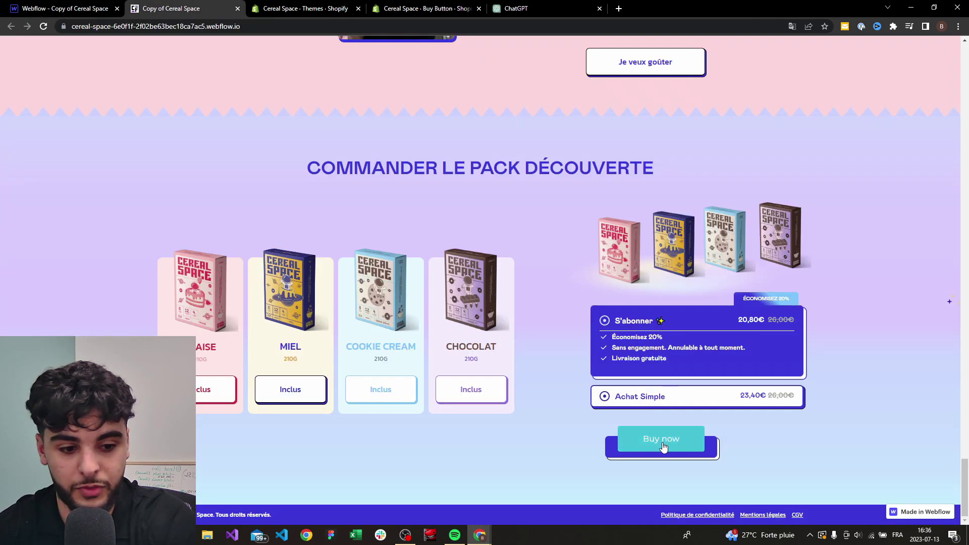
pyautogui.hotkey('ctrl', 'shift', 'Tab')
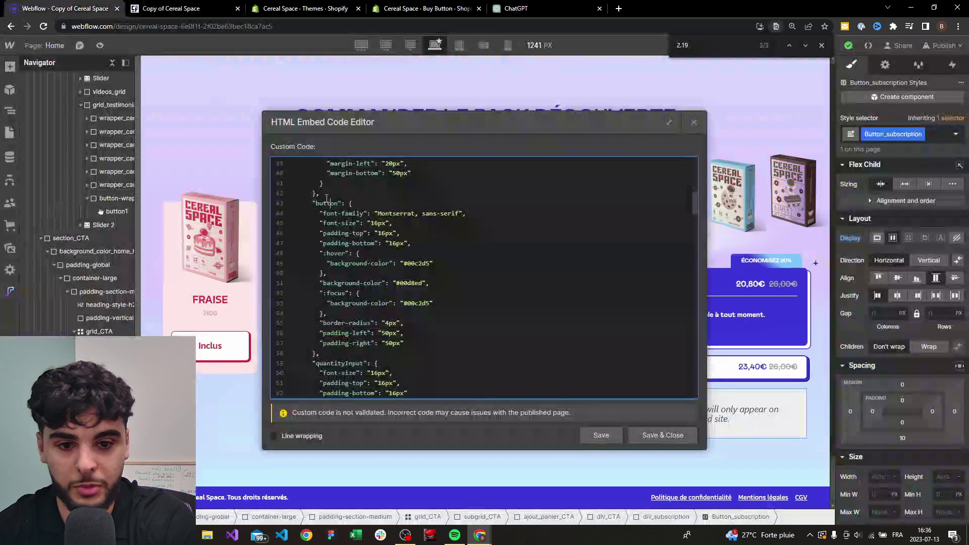
# - Replace the declarations in the product's "button" style block with the converted JSON styles and indent the pasted lines to match
pyautogui.moveTo(352, 204); pyautogui.dragTo(312, 251)
pyautogui.scroll(-2, 409, 243)
pyautogui.hotkey('ctrl', 'v')
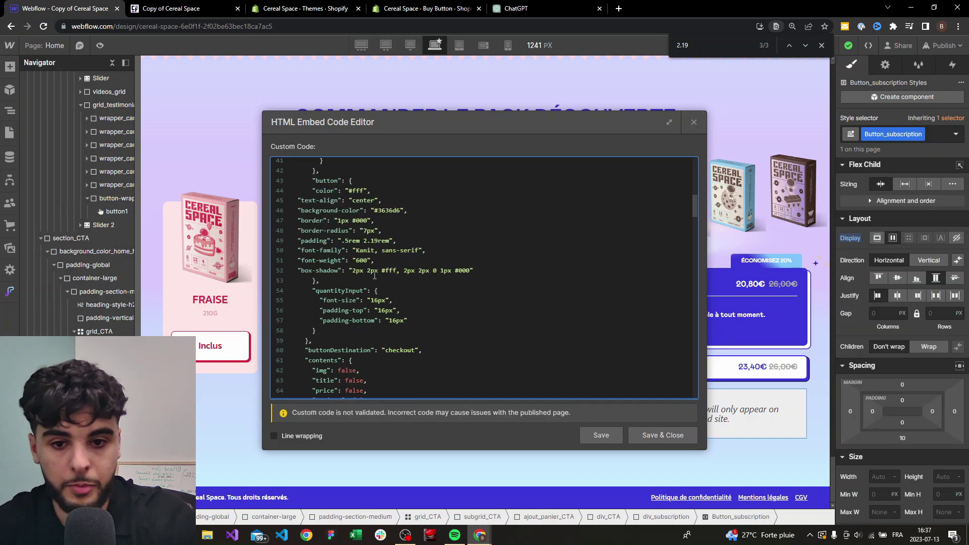
pyautogui.moveTo(295, 201)
pyautogui.mouseDown()
pyautogui.moveTo(479, 281)
pyautogui.moveTo(474, 271)
pyautogui.moveTo(328, 250)
pyautogui.moveTo(297, 206)
pyautogui.mouseUp()
pyautogui.press('Tab')
pyautogui.press('Tab')
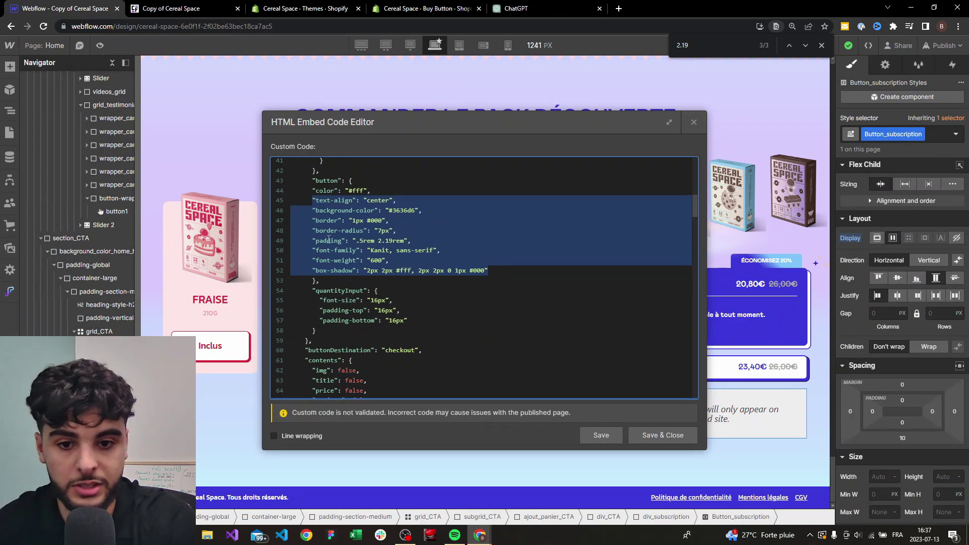
pyautogui.click(462, 222)
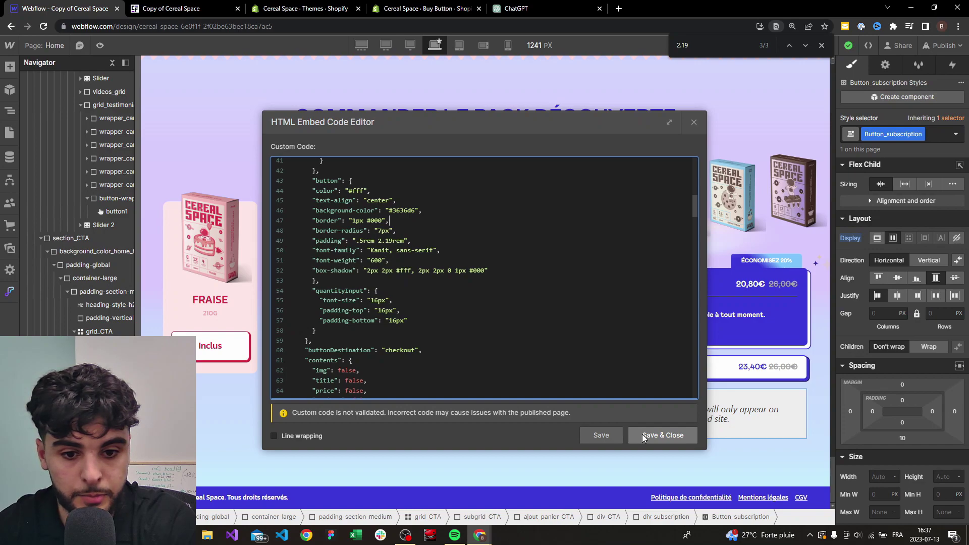
# - Set the product's googleFonts entry in the embed code to "Kanit", and save and close the editor
pyautogui.scroll(-2, 437, 266)
pyautogui.scroll(2, 437, 259)
pyautogui.scroll(-2, 436, 252)
pyautogui.scroll(-2, 436, 251)
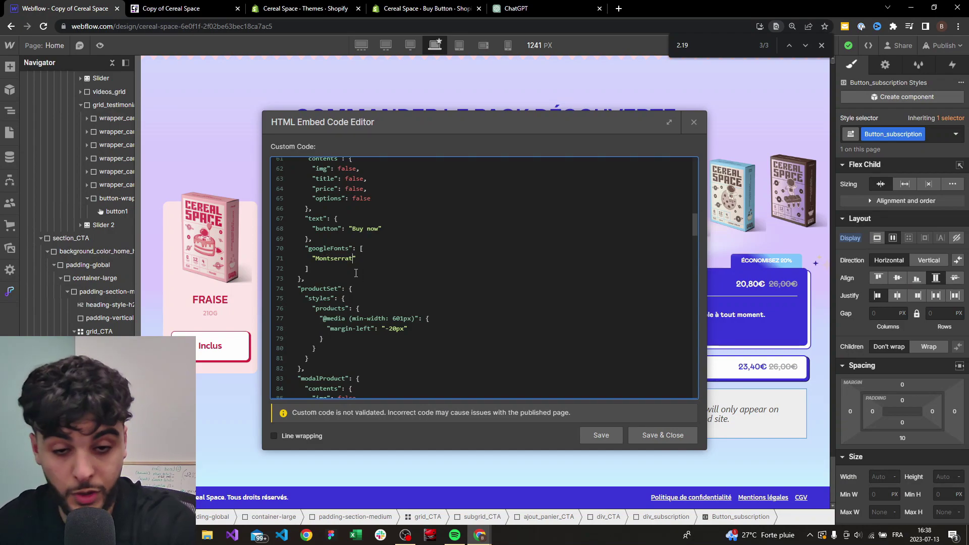
pyautogui.press('Delete')
pyautogui.press('BackSpace')
pyautogui.press('BackSpace')
pyautogui.press('BackSpace')
pyautogui.press('BackSpace')
pyautogui.press('BackSpace')
pyautogui.press('BackSpace')
pyautogui.press('BackSpace')
pyautogui.press('BackSpace')
pyautogui.press('BackSpace')
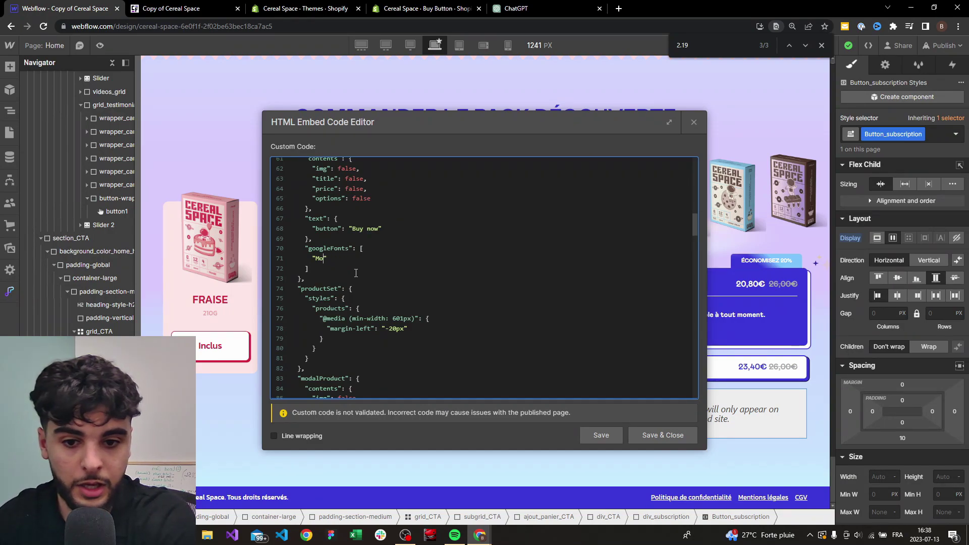
pyautogui.write('Kanit')
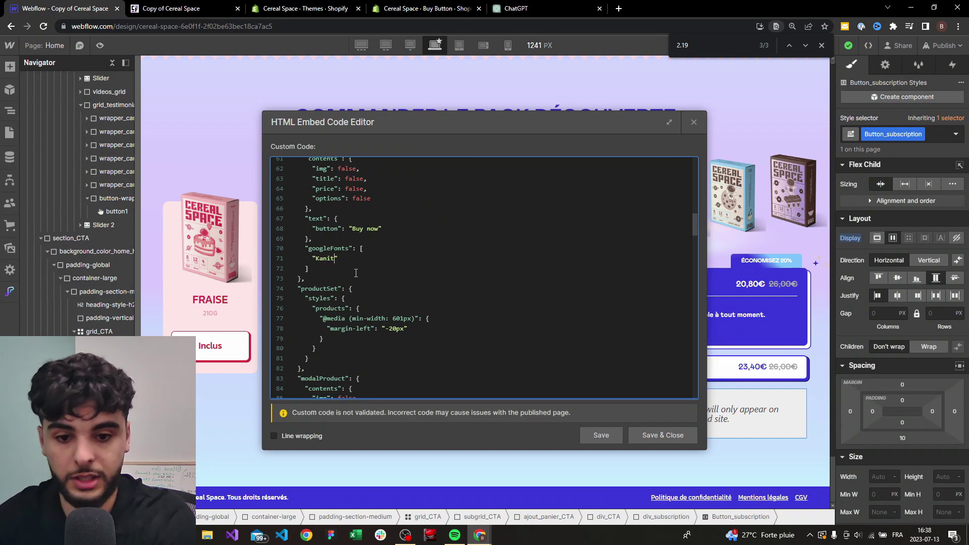
pyautogui.click(658, 435)
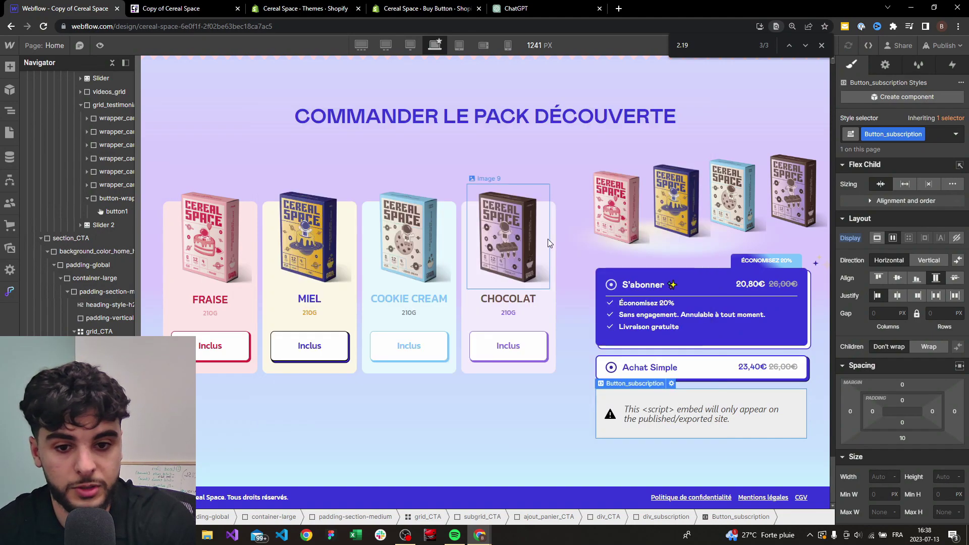
# - Publish the site to the staging domain, reload the published page, and check the restyled Buy now button
pyautogui.click(939, 45)
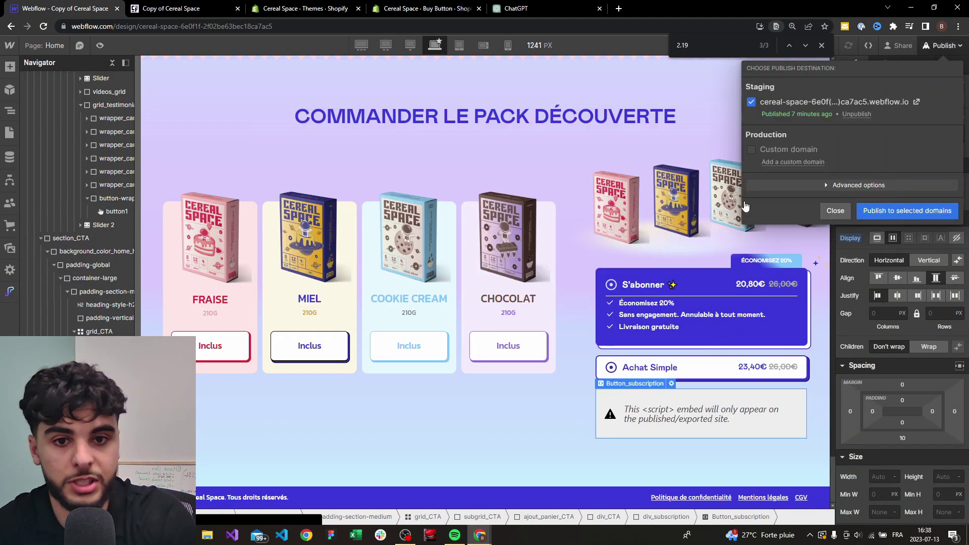
pyautogui.click(912, 212)
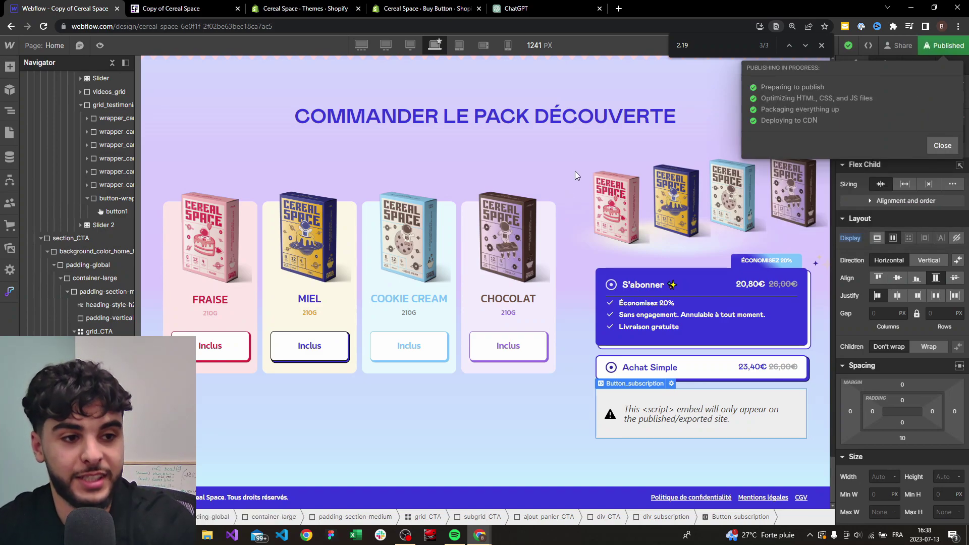
pyautogui.click(177, 6)
pyautogui.press('F5')
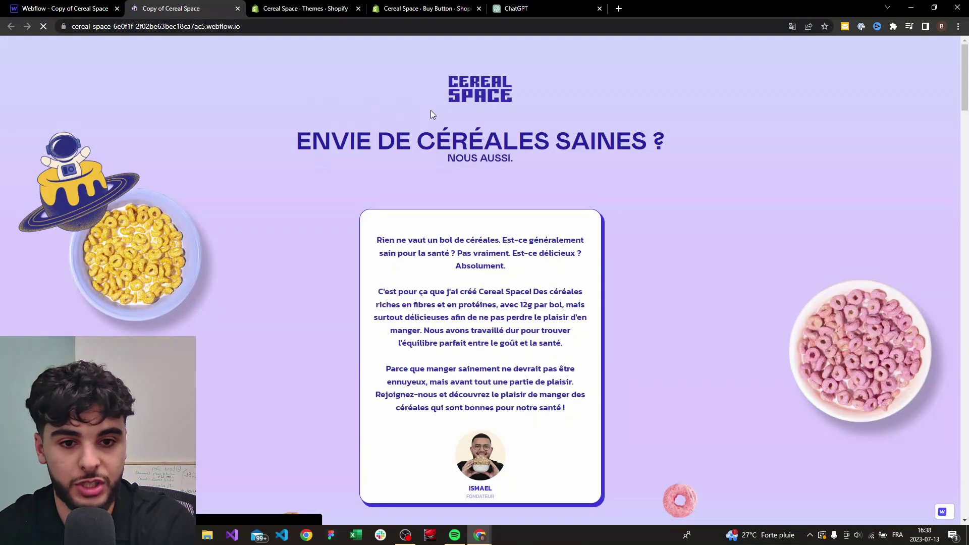
pyautogui.scroll(-20, 470, 91)
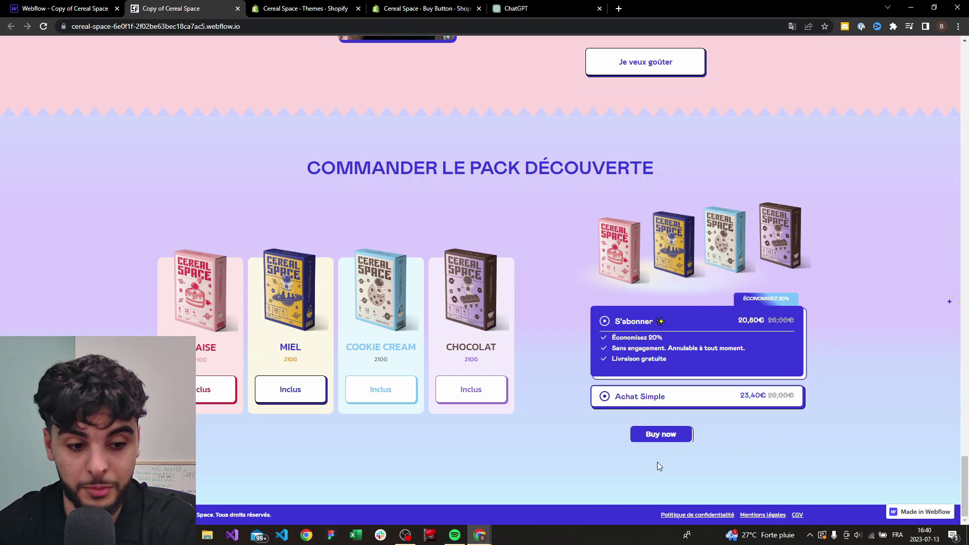
# - Add "box-sizing": "content-box" and "margin": "20px auto !important" after the box-shadow in the "button" block, fix the comma and indentation, and save the code
pyautogui.click(64, 8)
pyautogui.click(489, 252)
pyautogui.write('"box-sizing": "content-box",')
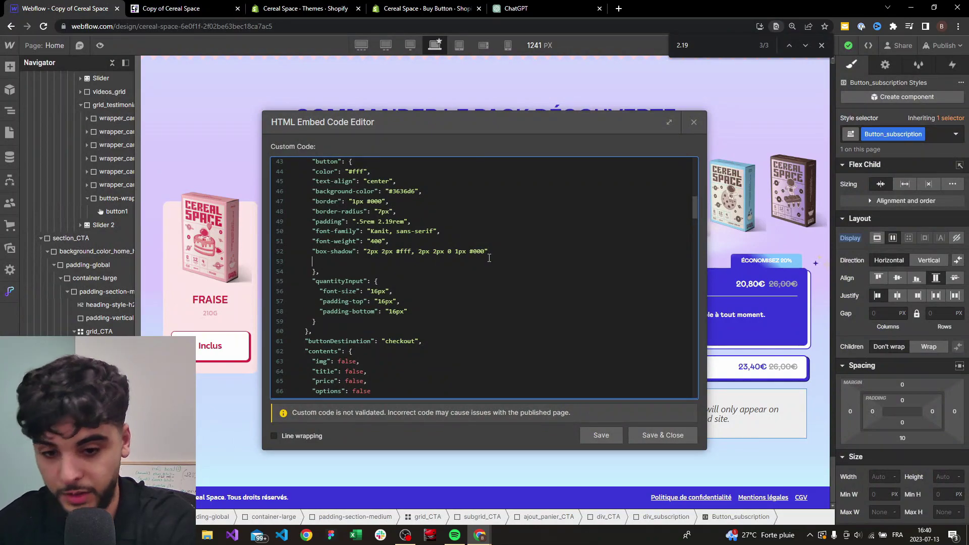
pyautogui.write('"margin" :"20px auto !important",')
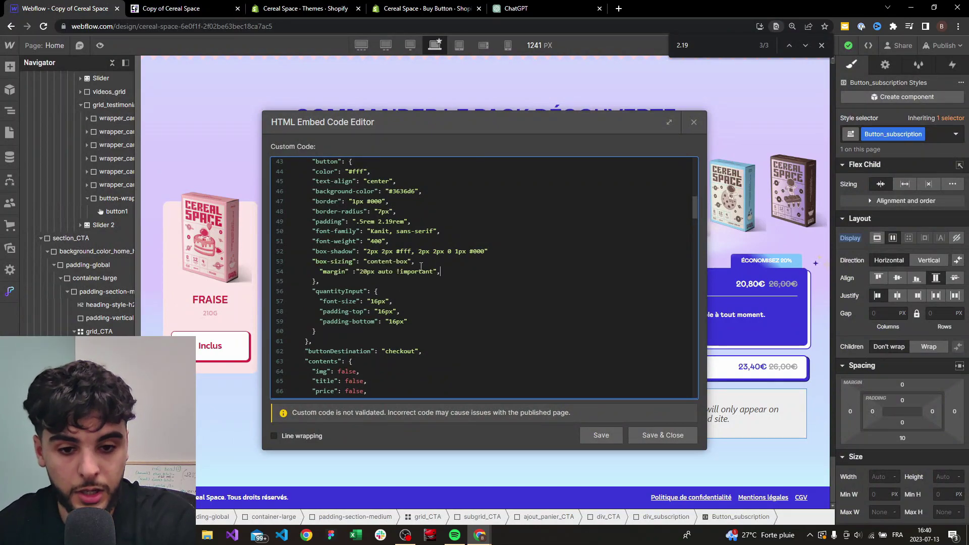
pyautogui.click(497, 254)
pyautogui.click(318, 272)
pyautogui.press('BackSpace')
pyautogui.press('BackSpace')
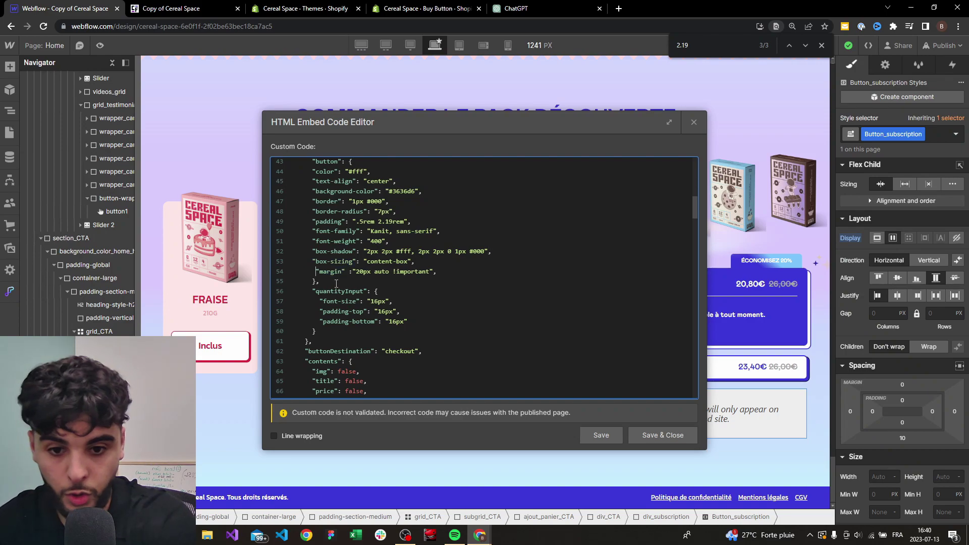
pyautogui.click(656, 435)
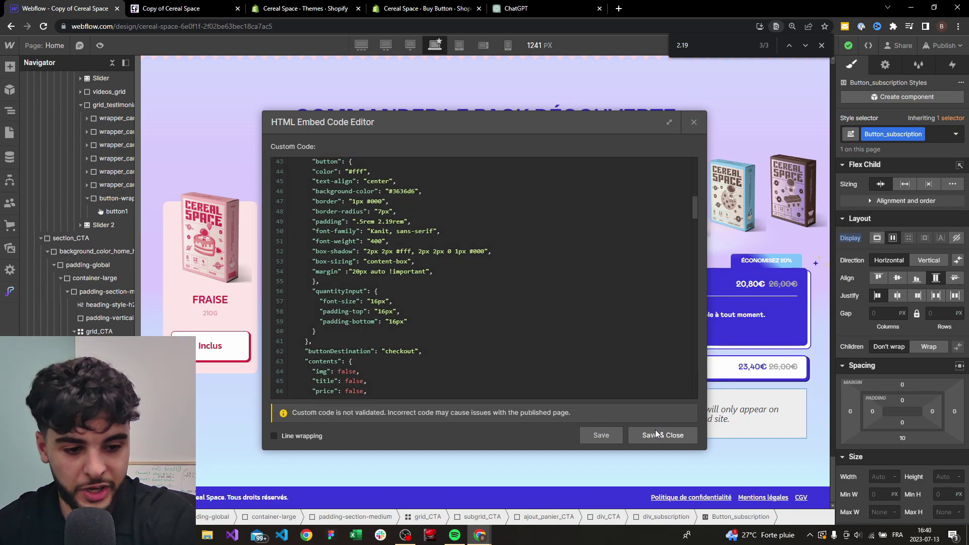
# - Republish the site to the staging domain and reload the published page to inspect the Buy now button's spacing and shadow
pyautogui.click(951, 52)
pyautogui.click(822, 45)
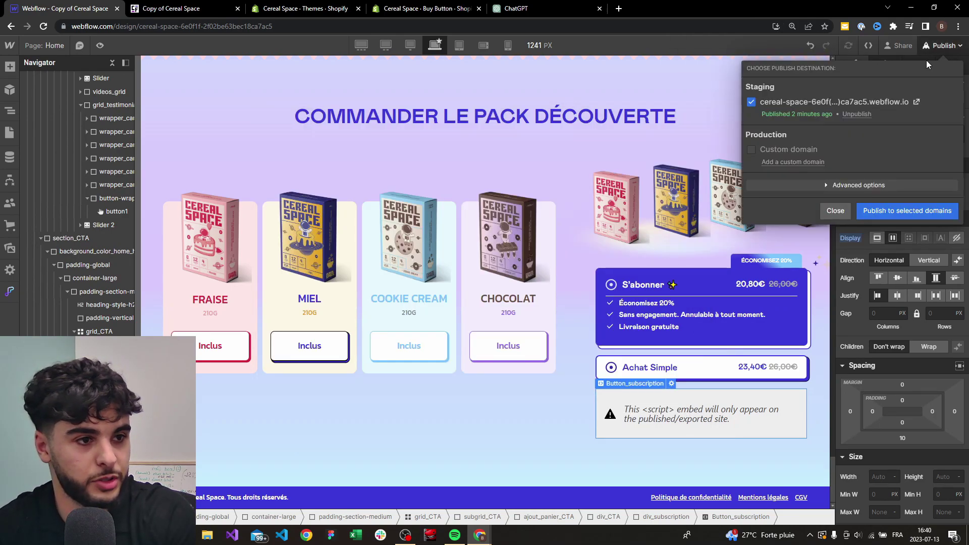
pyautogui.click(889, 211)
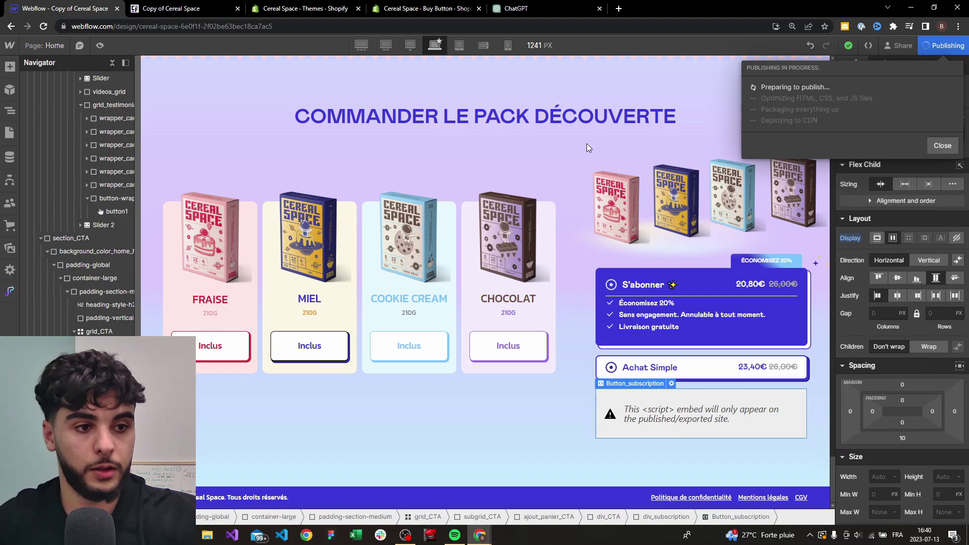
pyautogui.click(212, 4)
pyautogui.click(209, 23)
pyautogui.press('Return')
pyautogui.scroll(-15, 414, 78)
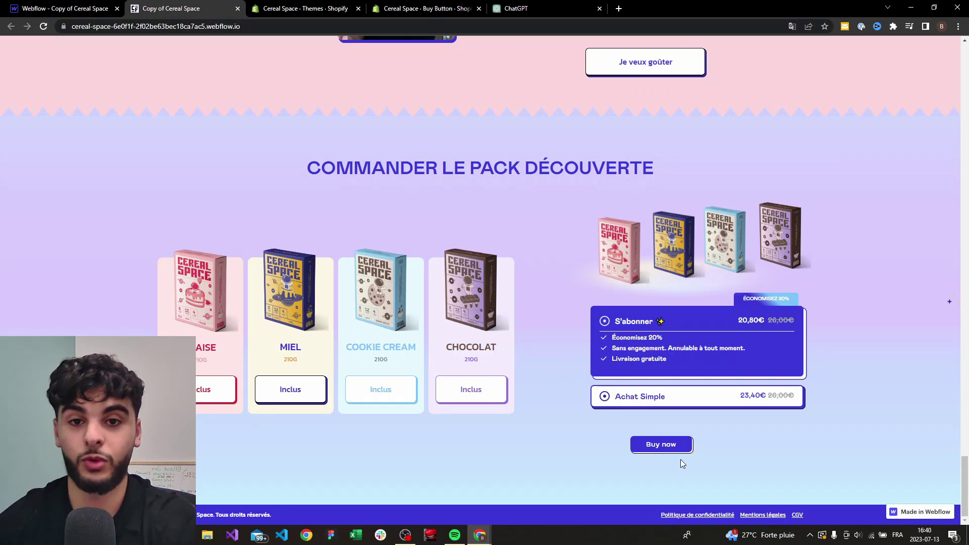
# - Reopen the Button_subscription embed code in the Webflow Designer and examine the margin declaration in the "button" block
pyautogui.click(66, 8)
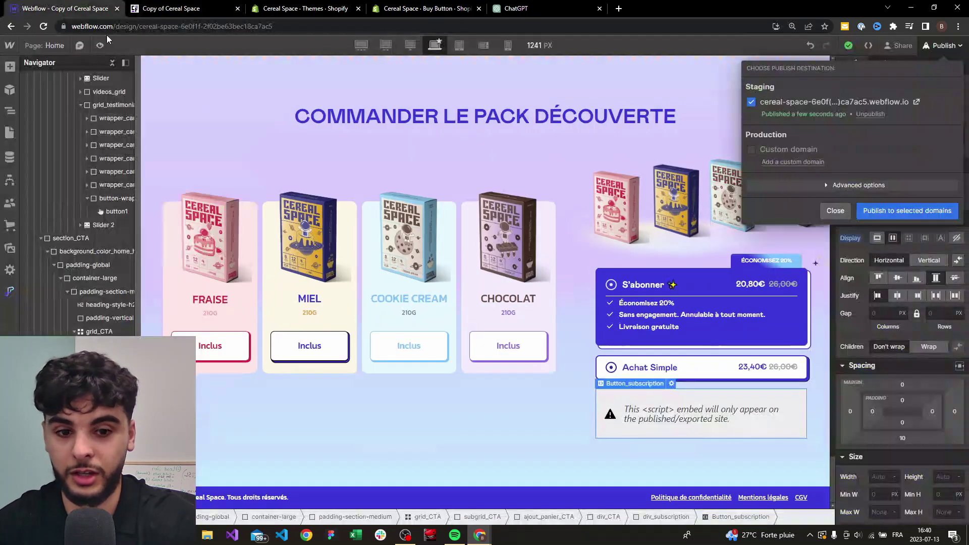
pyautogui.click(672, 384)
pyautogui.scroll(5, 416, 261)
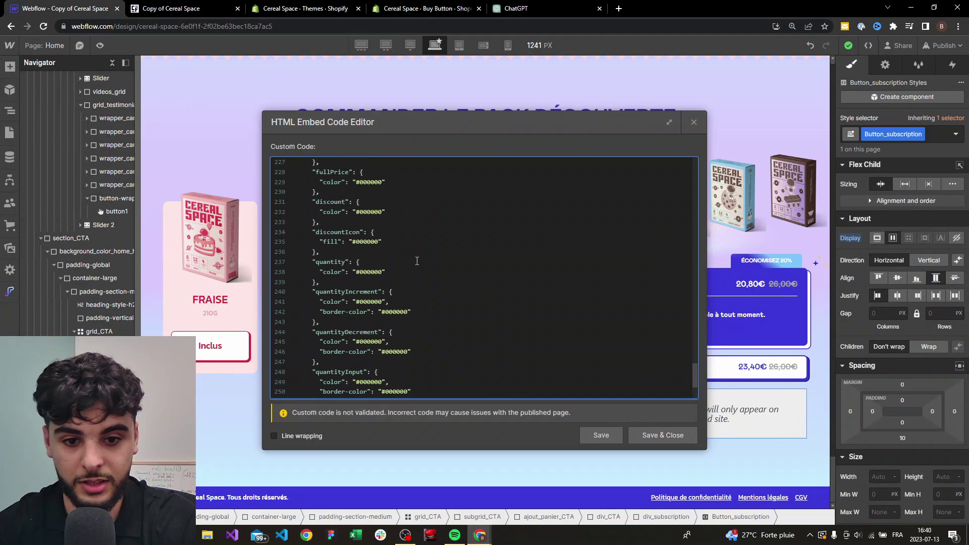
pyautogui.scroll(20, 417, 261)
pyautogui.scroll(-8, 411, 293)
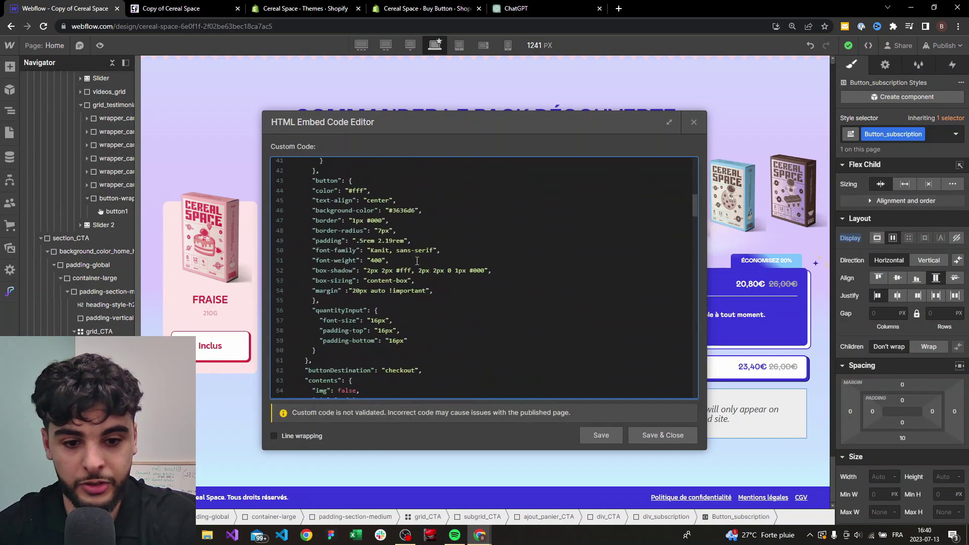
pyautogui.moveTo(312, 291); pyautogui.dragTo(426, 293)
pyautogui.click(433, 292)
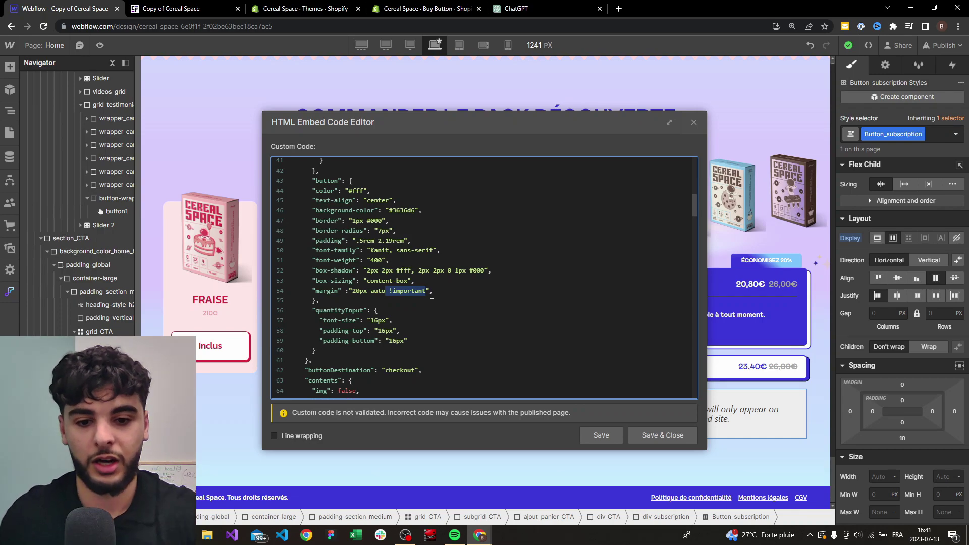
pyautogui.moveTo(365, 293); pyautogui.dragTo(352, 293)
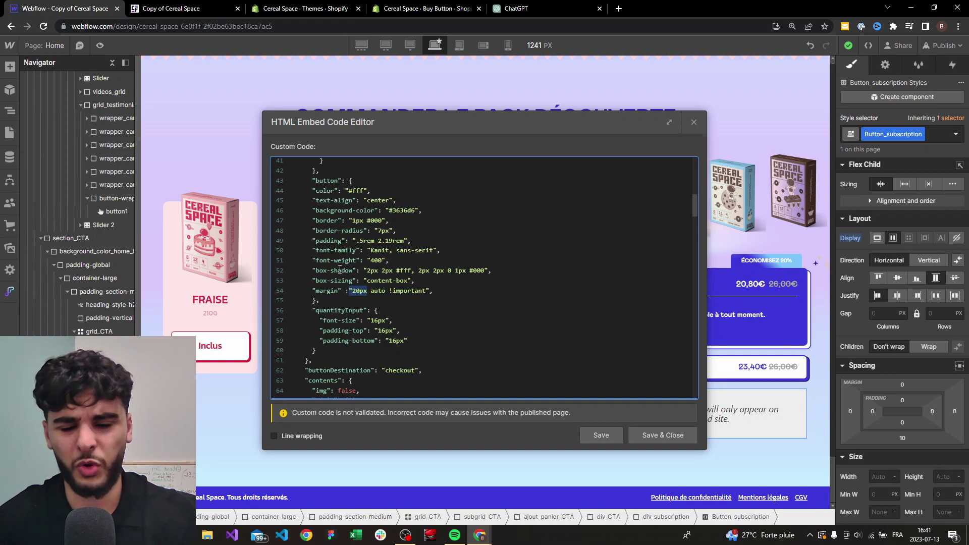
pyautogui.moveTo(433, 290); pyautogui.dragTo(312, 293)
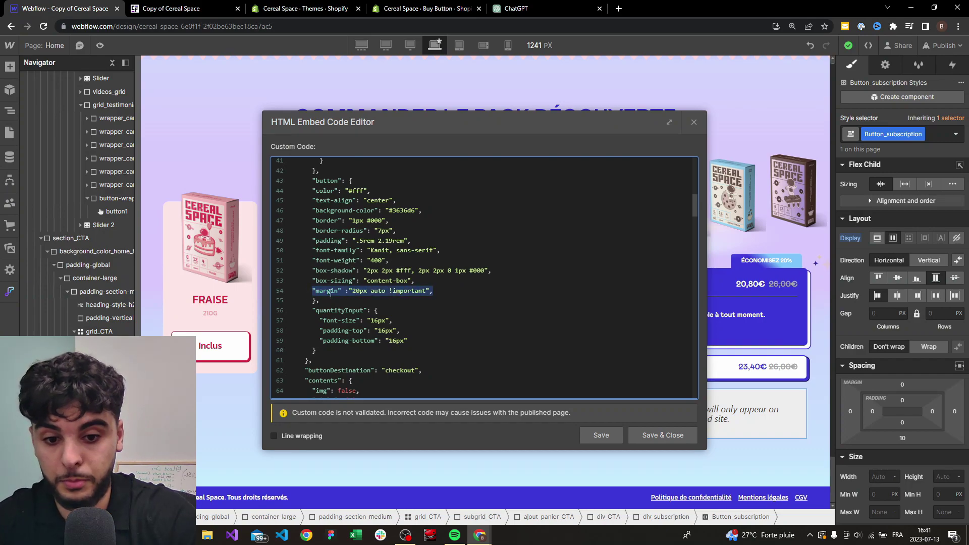
pyautogui.click(370, 296)
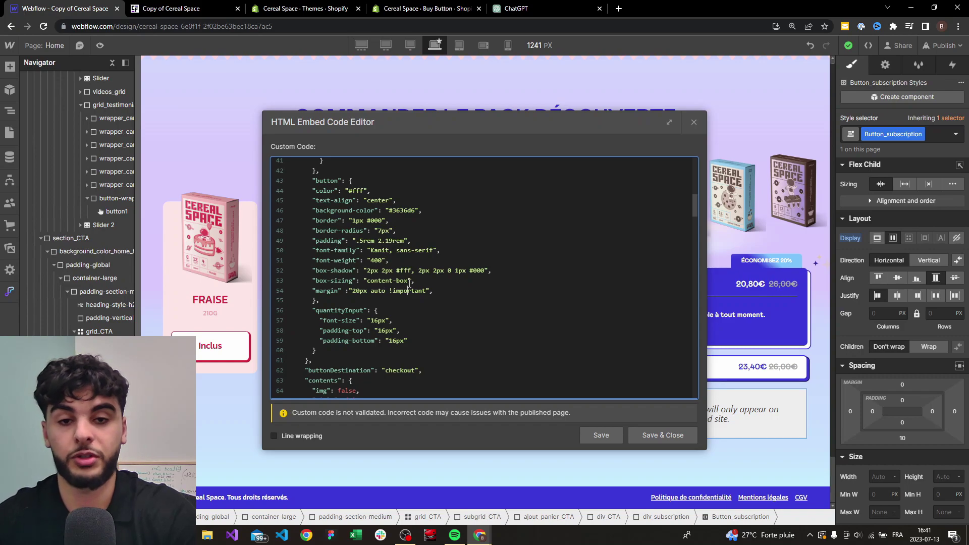
# - Check the published Buy now button's size, set the "button" block's padding to "2.5rem 3.19rem", and save and close the embed code
pyautogui.click(162, 5)
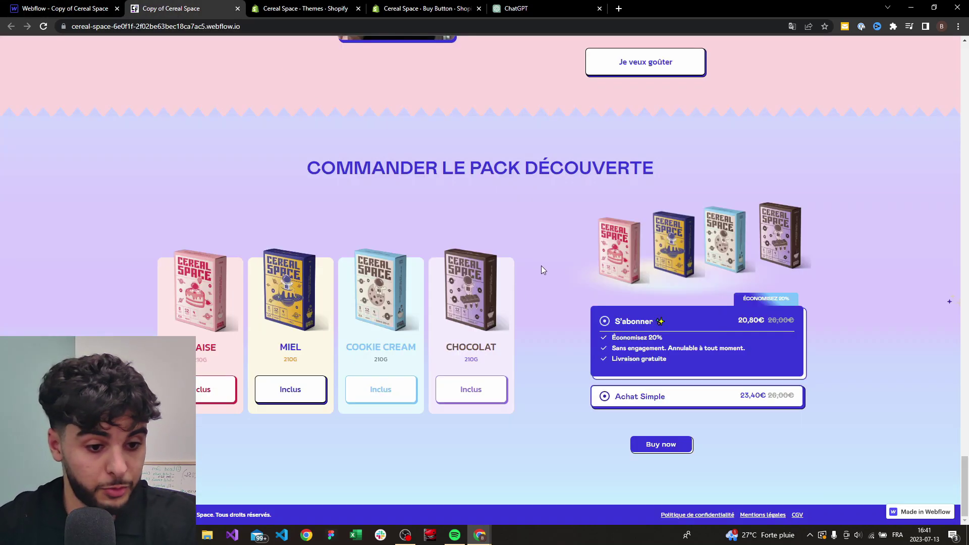
pyautogui.click(66, 8)
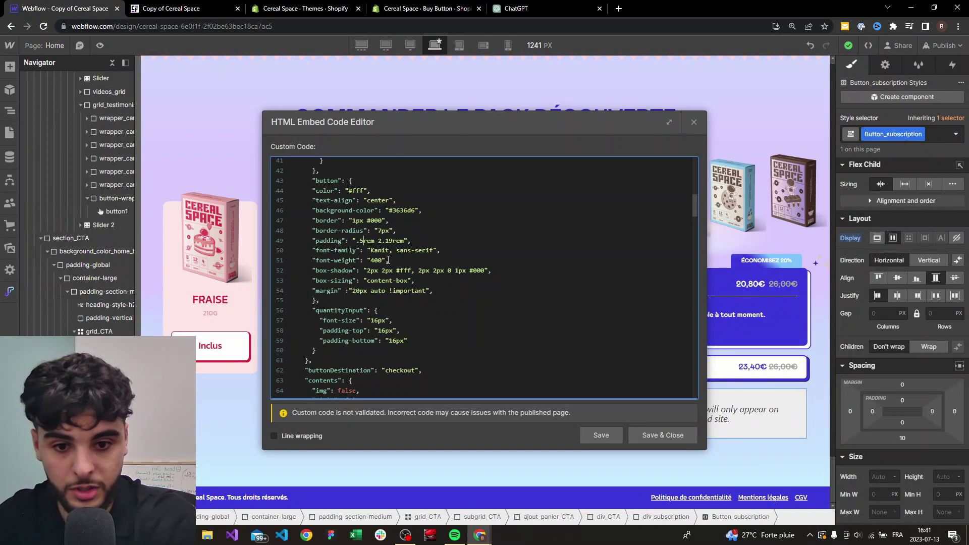
pyautogui.write('2')
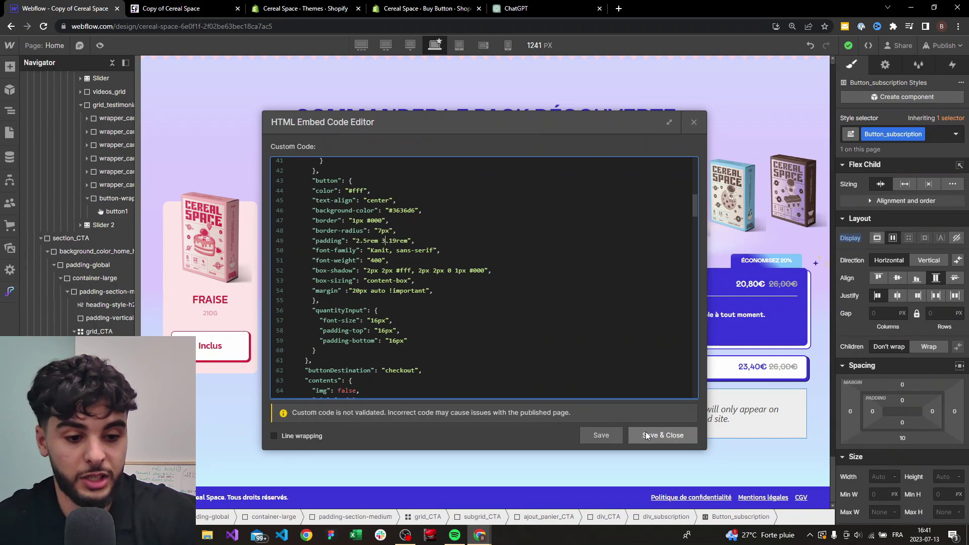
pyautogui.press('Escape')
# - Republish the site to the staging domain, reload the published page to check the Buy now button's new padding, and return to the Designer
pyautogui.hotkey('shift', 'p')
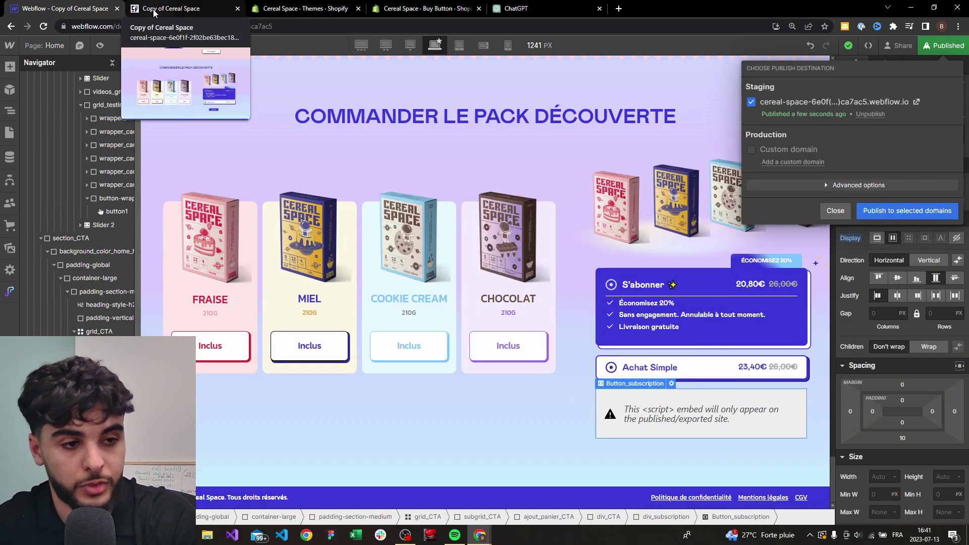
pyautogui.click(166, 15)
pyautogui.hotkey('ctrl', 'r')
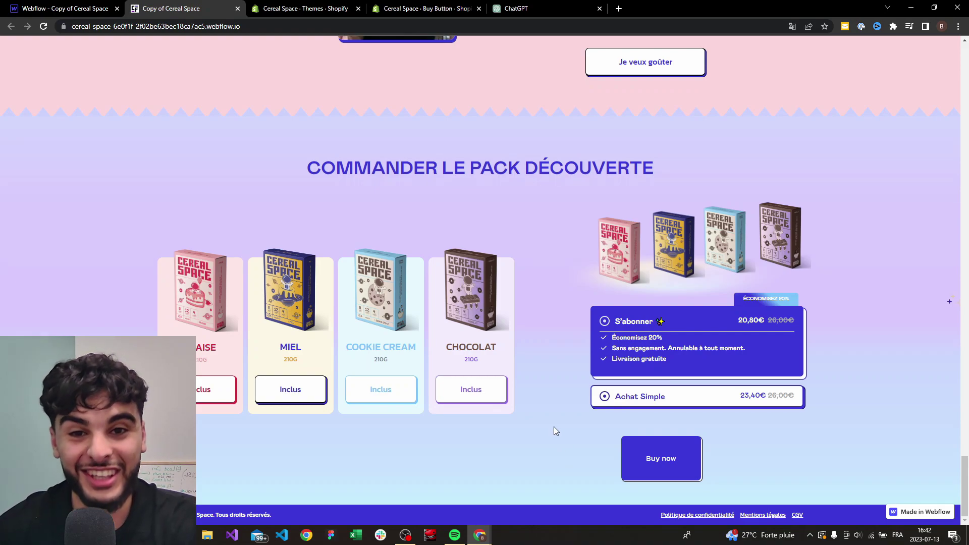
pyautogui.click(33, 8)
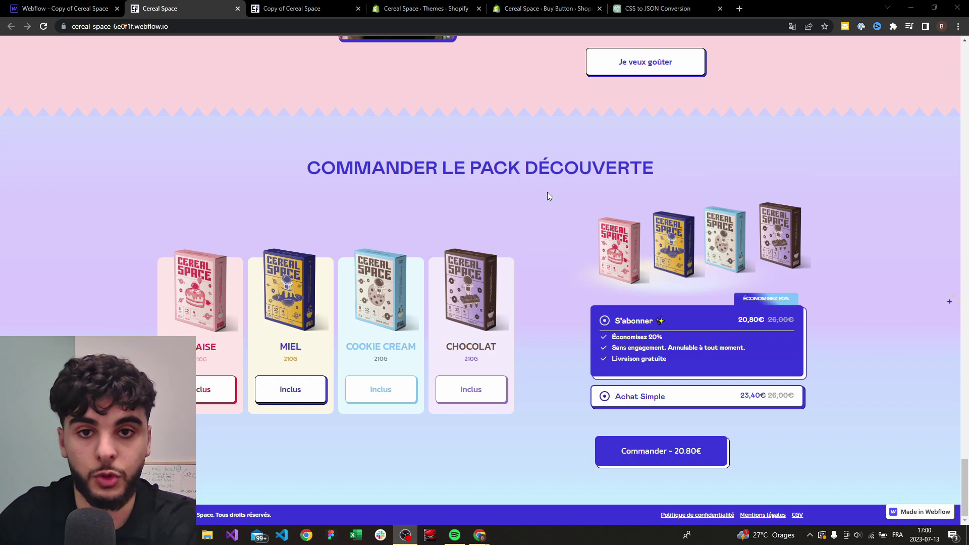
# - On the finished Cereal Space site, try the Achat Simple and S'abonner offers and open the checkout for the S'abonner offer
pyautogui.click(645, 396)
pyautogui.click(644, 354)
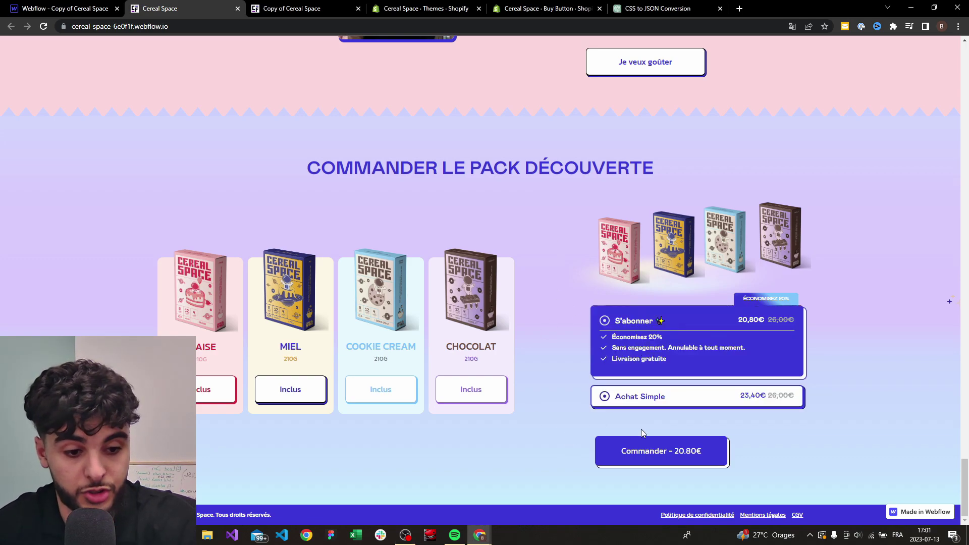
pyautogui.click(671, 448)
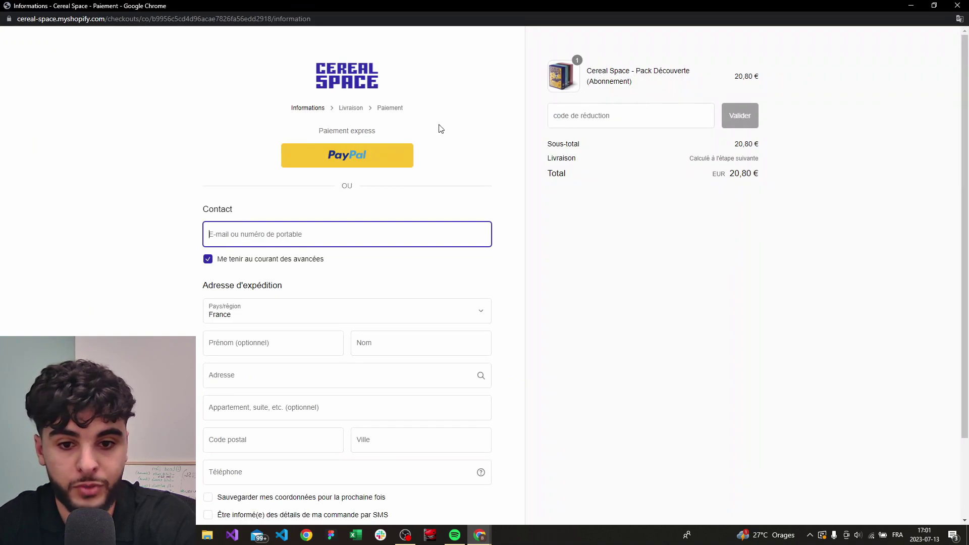
# - Examine the Shopify checkout's order summary and its contact and shipping address form
pyautogui.scroll(-2, 441, 129)
pyautogui.scroll(2, 442, 128)
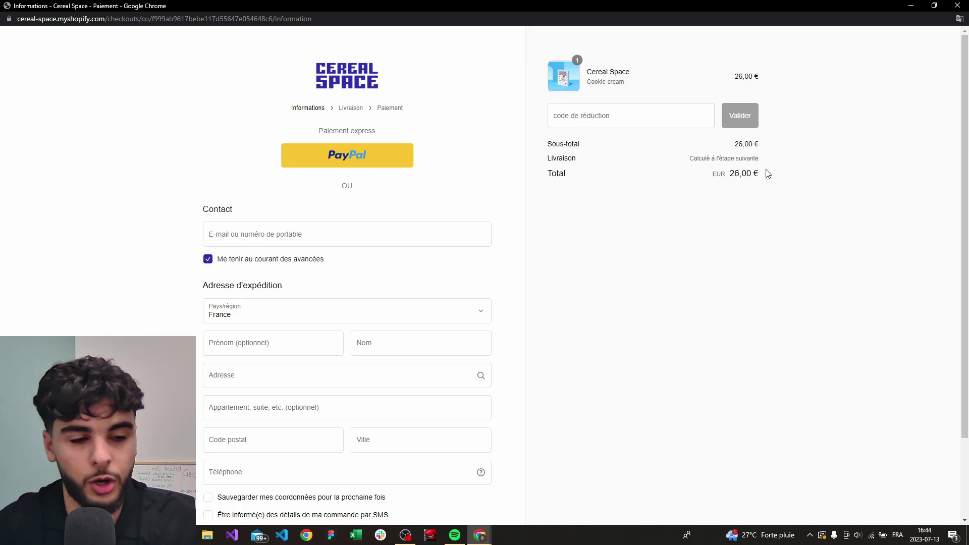
pyautogui.scroll(-2, 760, 172)
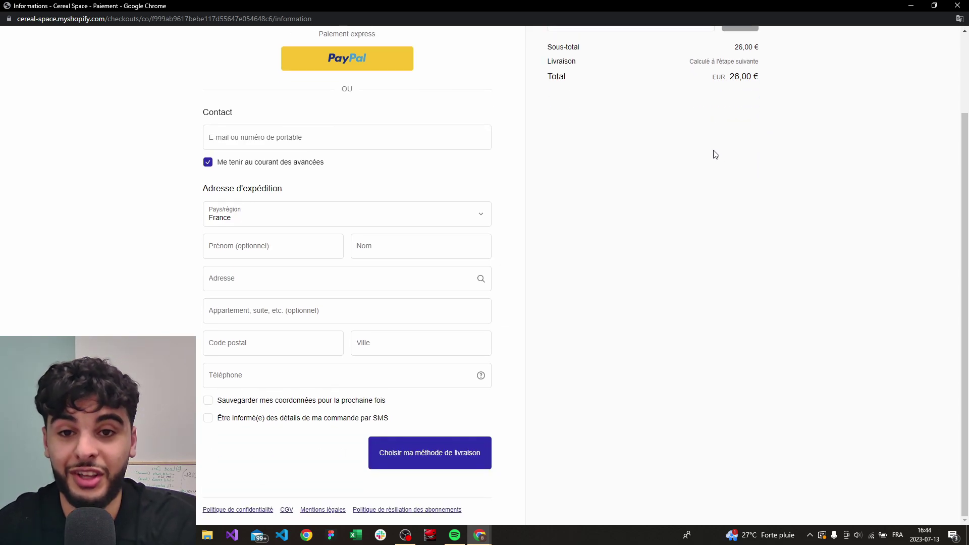